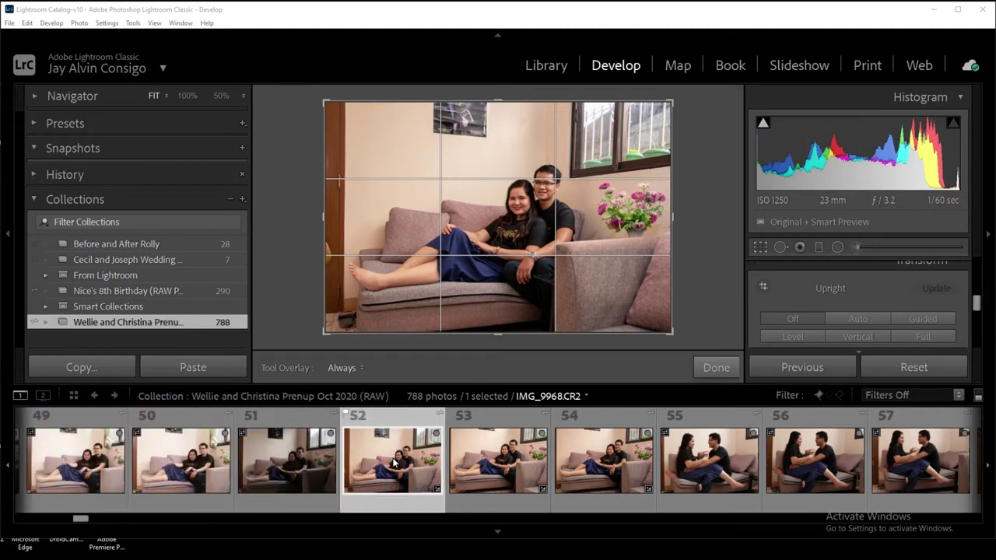
- Filter the filmstrip to Flagged so only the three flagged sofa photos show
{"action": "scroll", "coordinate": [279, 478], "scroll_direction": "down", "scroll_amount": 2}
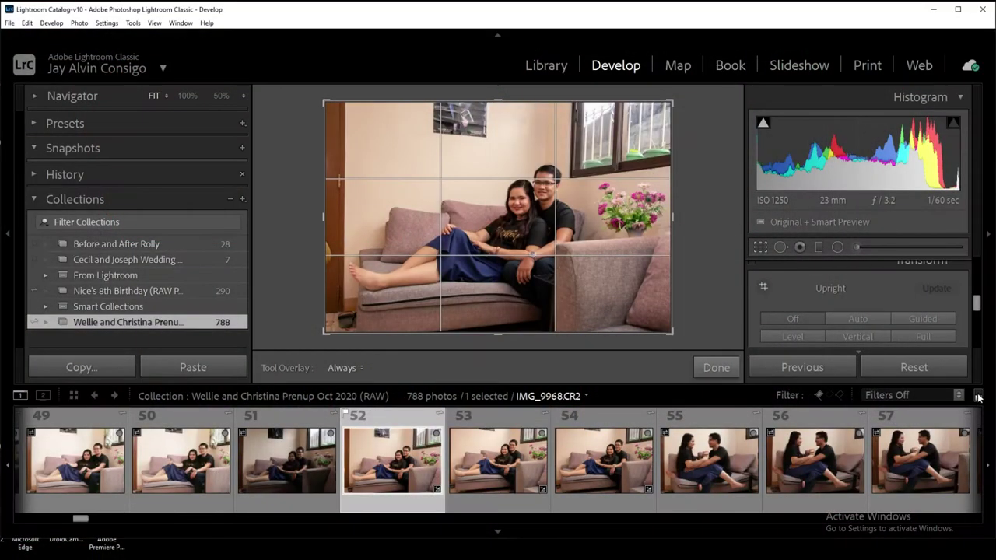
{"action": "left_click", "coordinate": [978, 395]}
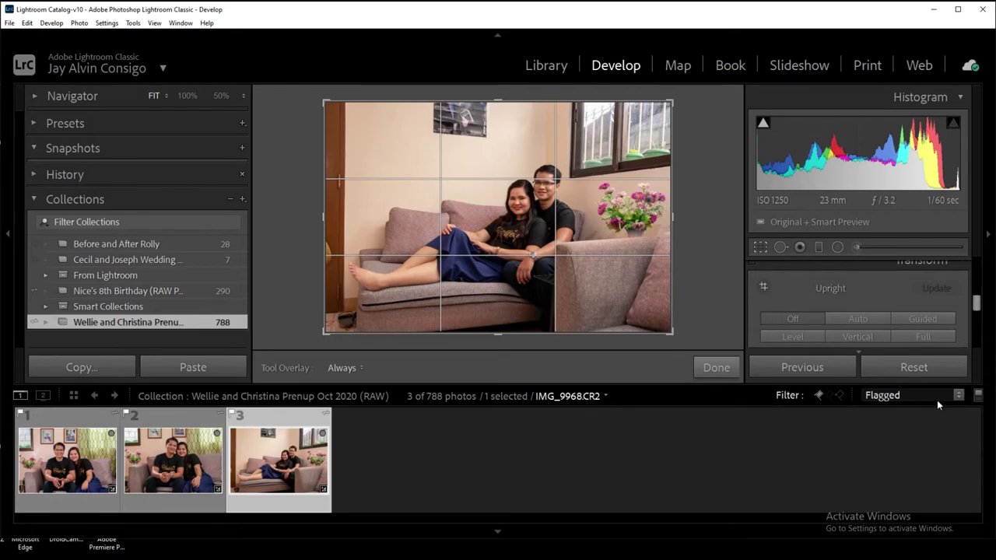
- Switch the filmstrip filter back to Filters Off and browse all 788 photos
{"action": "left_click", "coordinate": [978, 395]}
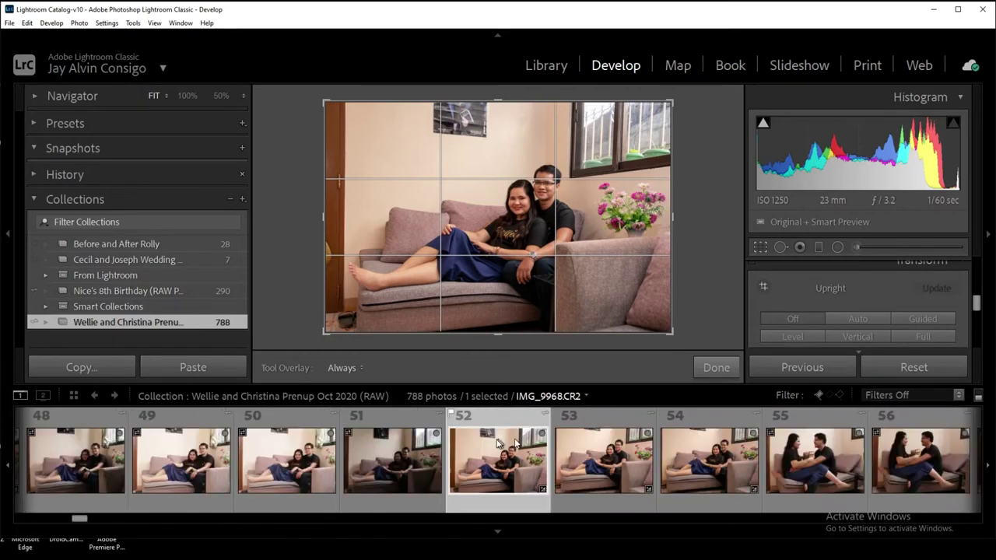
{"action": "scroll", "coordinate": [500, 458], "scroll_direction": "up", "scroll_amount": 3}
{"action": "scroll", "coordinate": [498, 457], "scroll_direction": "up", "scroll_amount": 5}
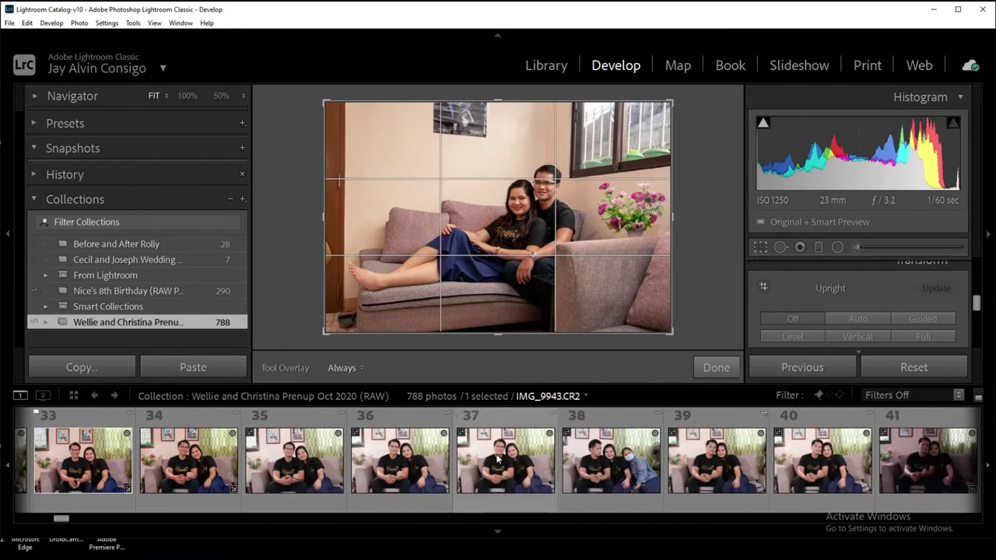
{"action": "scroll", "coordinate": [496, 457], "scroll_direction": "up", "scroll_amount": 5}
{"action": "scroll", "coordinate": [496, 457], "scroll_direction": "up", "scroll_amount": 5}
{"action": "scroll", "coordinate": [496, 457], "scroll_direction": "down", "scroll_amount": 3}
{"action": "scroll", "coordinate": [496, 458], "scroll_direction": "down", "scroll_amount": 3}
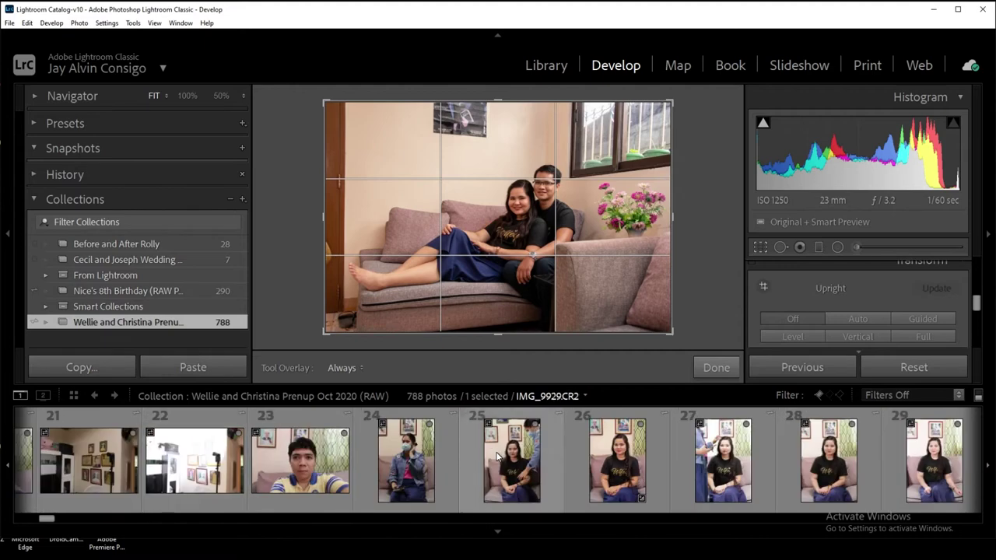
{"action": "scroll", "coordinate": [496, 457], "scroll_direction": "down", "scroll_amount": 5}
{"action": "scroll", "coordinate": [498, 455], "scroll_direction": "down", "scroll_amount": 5}
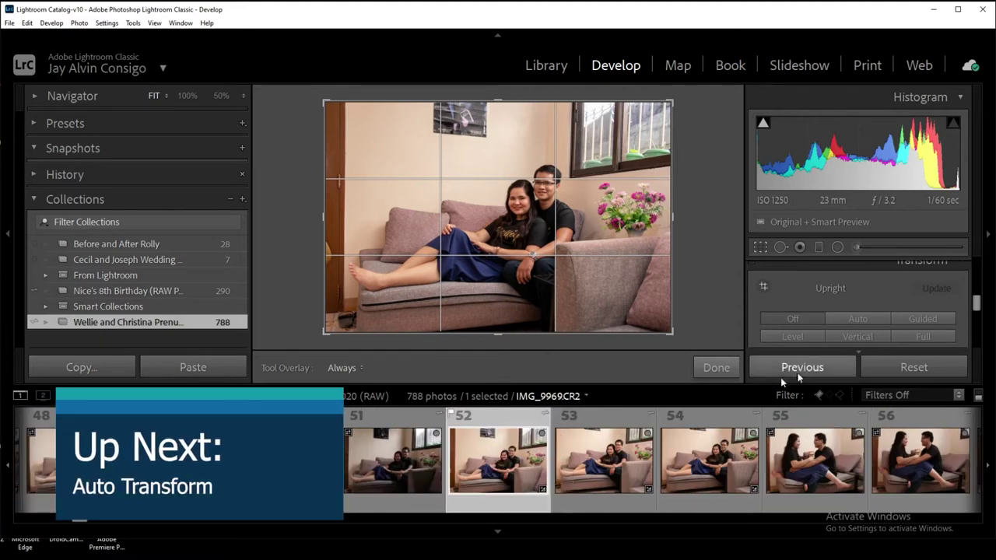
- Adjust the filmstrip and scroll the right-hand panel toward the lens and Transform settings
{"action": "left_click", "coordinate": [979, 396]}
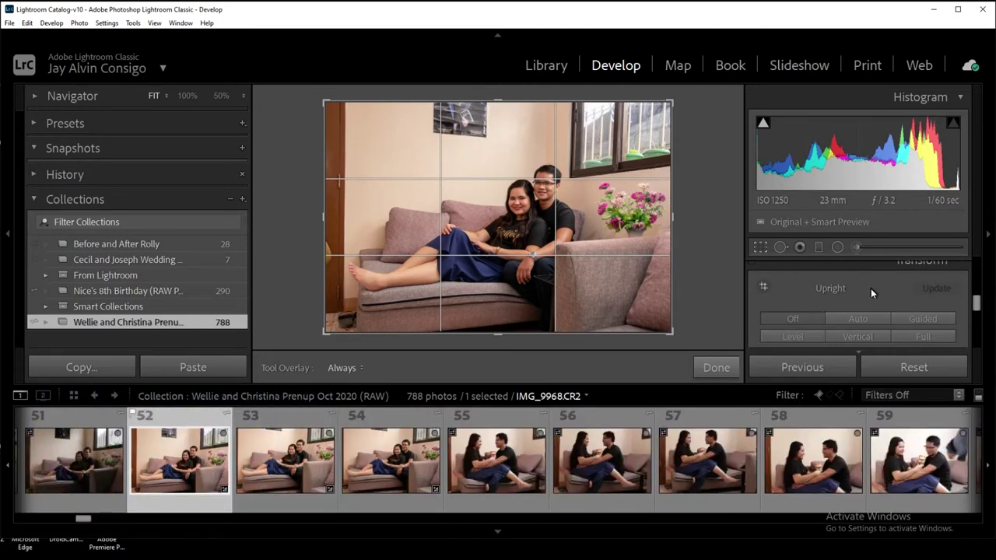
{"action": "left_click_drag", "start_coordinate": [977, 303], "coordinate": [980, 306]}
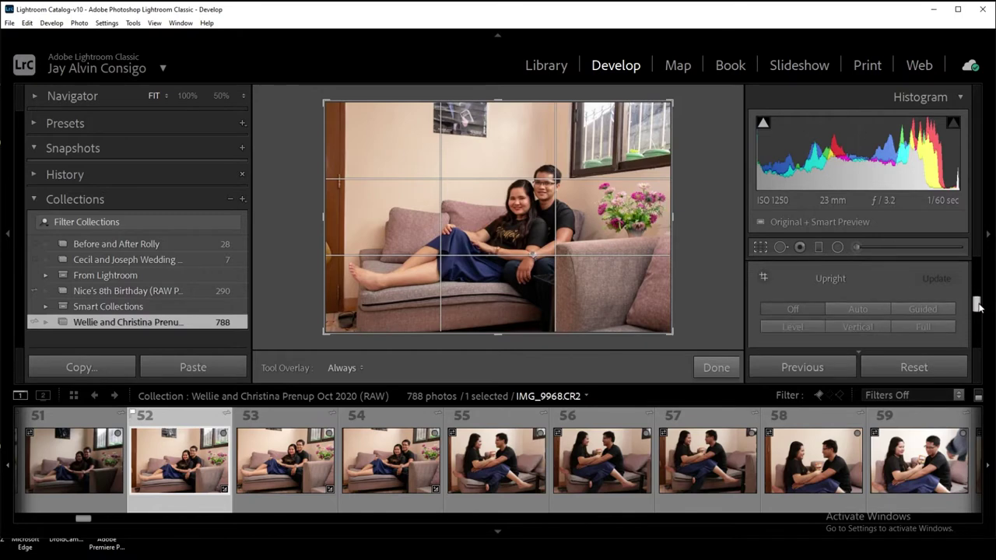
{"action": "scroll", "coordinate": [978, 307], "scroll_direction": "down", "scroll_amount": 1}
{"action": "scroll", "coordinate": [979, 308], "scroll_direction": "up", "scroll_amount": 3}
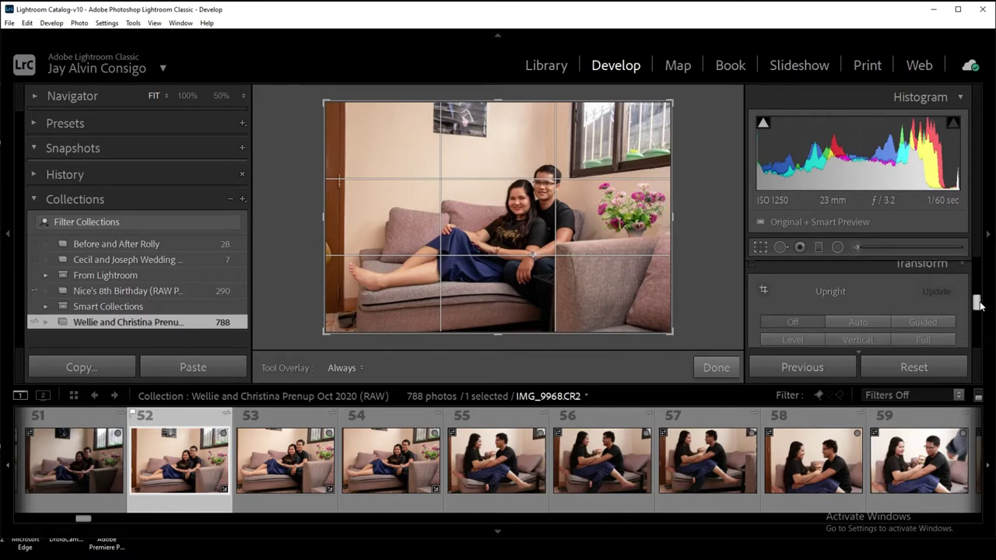
{"action": "scroll", "coordinate": [979, 306], "scroll_direction": "up", "scroll_amount": 2}
{"action": "scroll", "coordinate": [980, 303], "scroll_direction": "down", "scroll_amount": 1}
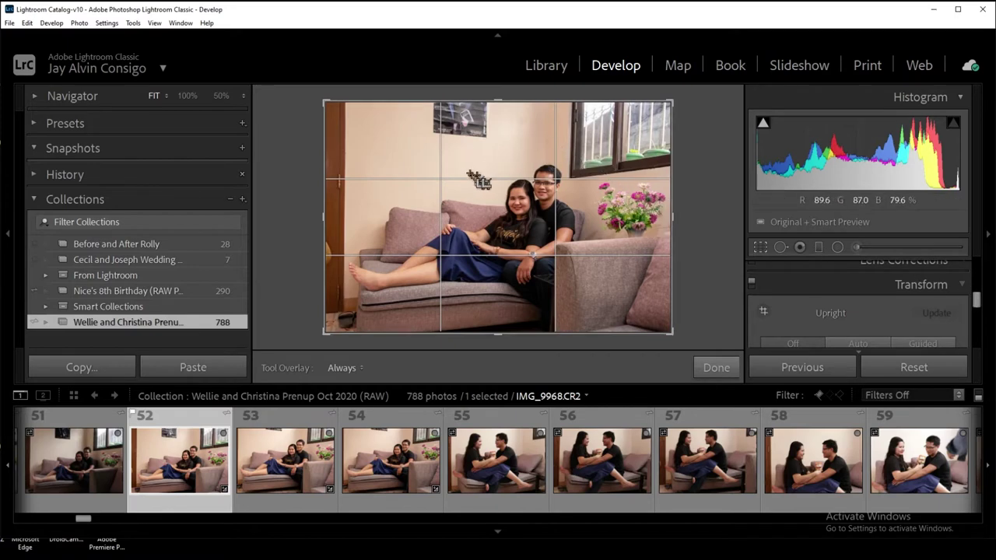
{"action": "left_click_drag", "start_coordinate": [717, 232], "coordinate": [718, 230]}
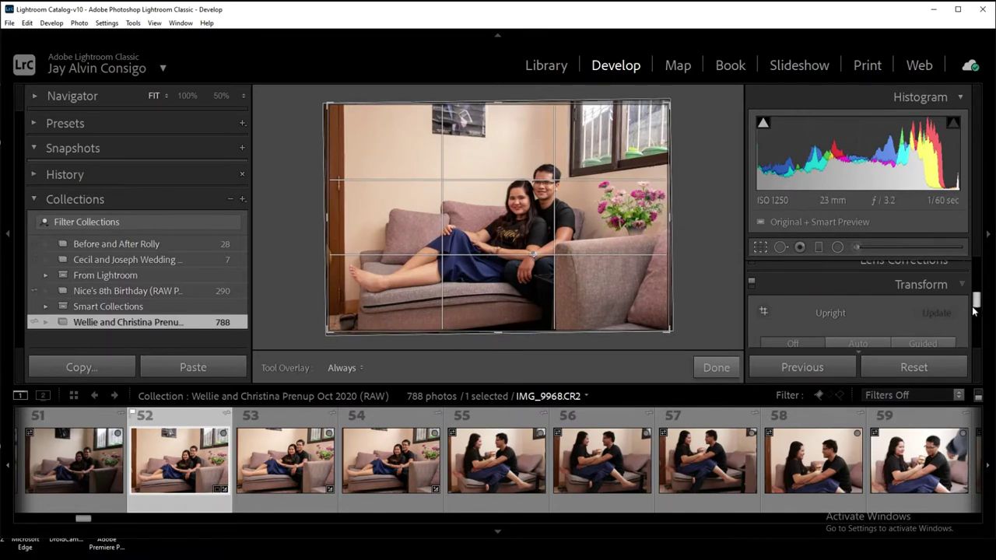
{"action": "scroll", "coordinate": [974, 303], "scroll_direction": "up", "scroll_amount": 2}
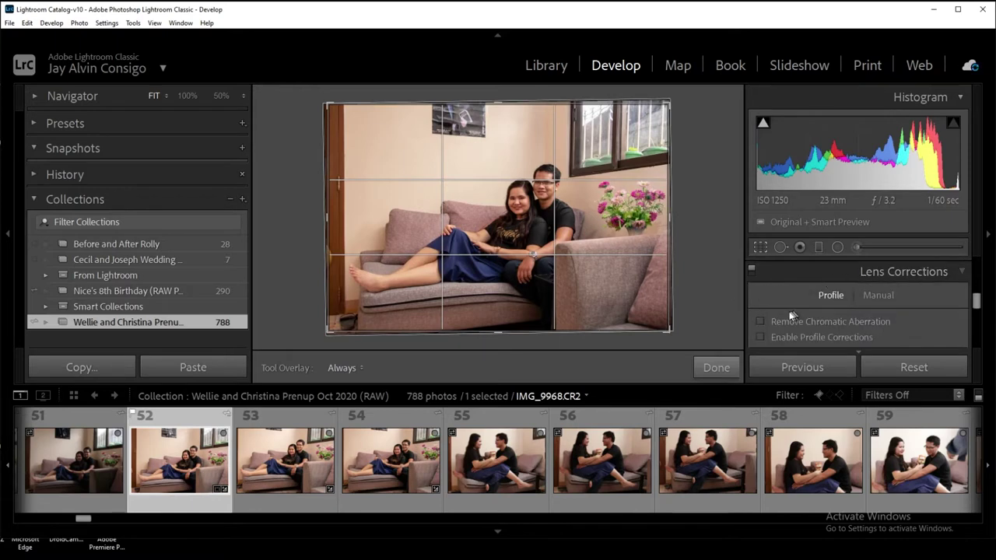
- Tick Remove Chromatic Aberration and Enable Profile Corrections (SIGMA 17-50mm) for IMG_9968
{"action": "left_click", "coordinate": [766, 319]}
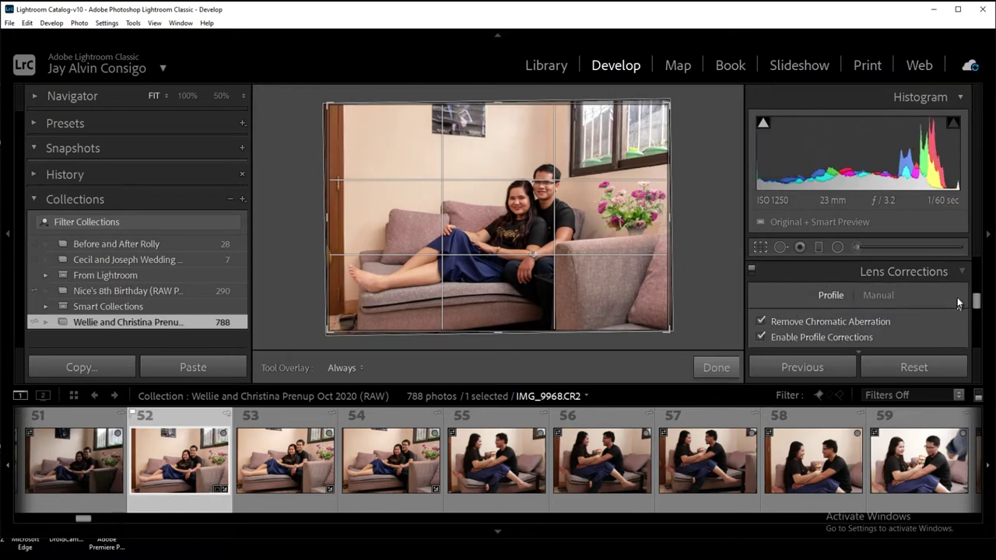
{"action": "left_click", "coordinate": [714, 359]}
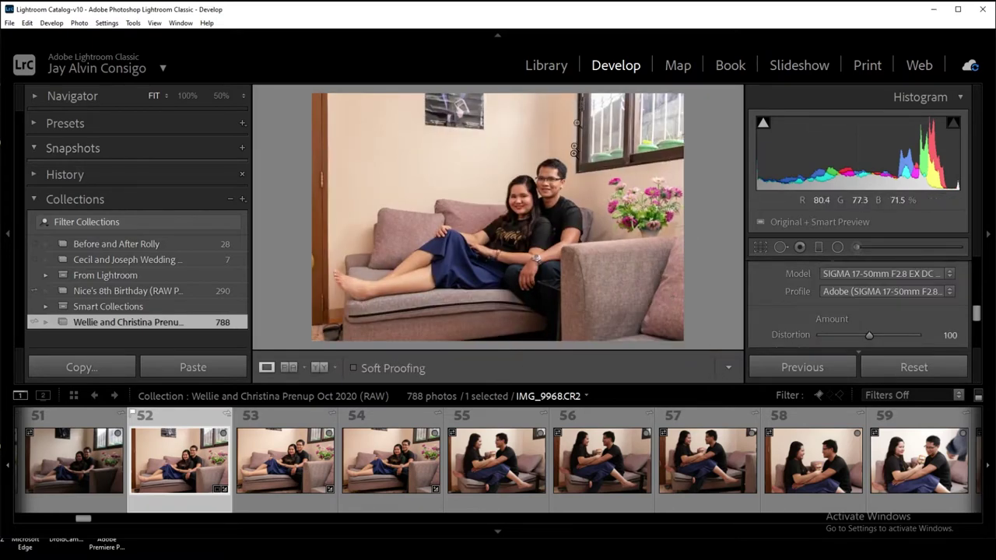
{"action": "scroll", "coordinate": [969, 310], "scroll_direction": "down", "scroll_amount": 2}
{"action": "scroll", "coordinate": [969, 311], "scroll_direction": "down", "scroll_amount": 2}
{"action": "scroll", "coordinate": [969, 313], "scroll_direction": "down", "scroll_amount": 3}
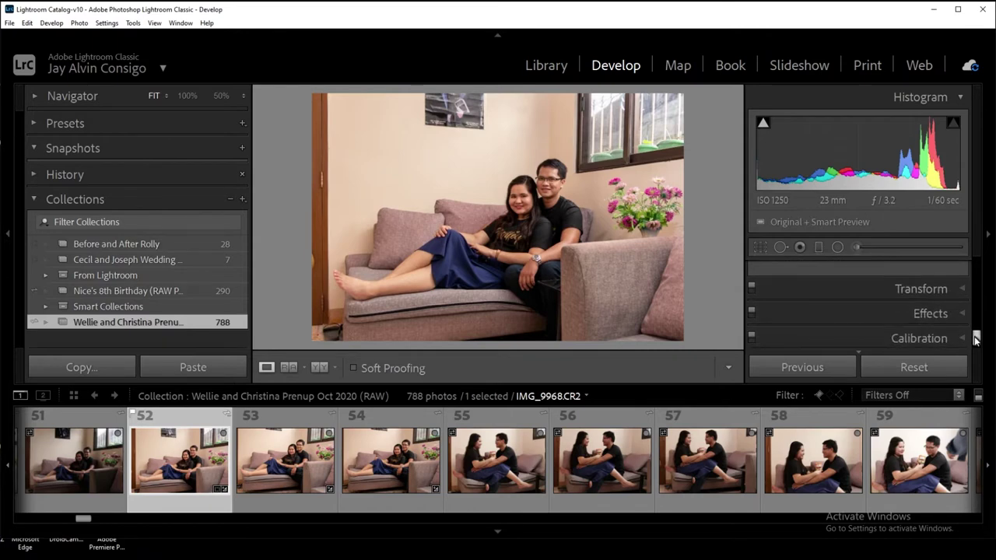
- Expand the Transform panel and apply Auto Upright perspective correction to IMG_9968
{"action": "left_click", "coordinate": [961, 284]}
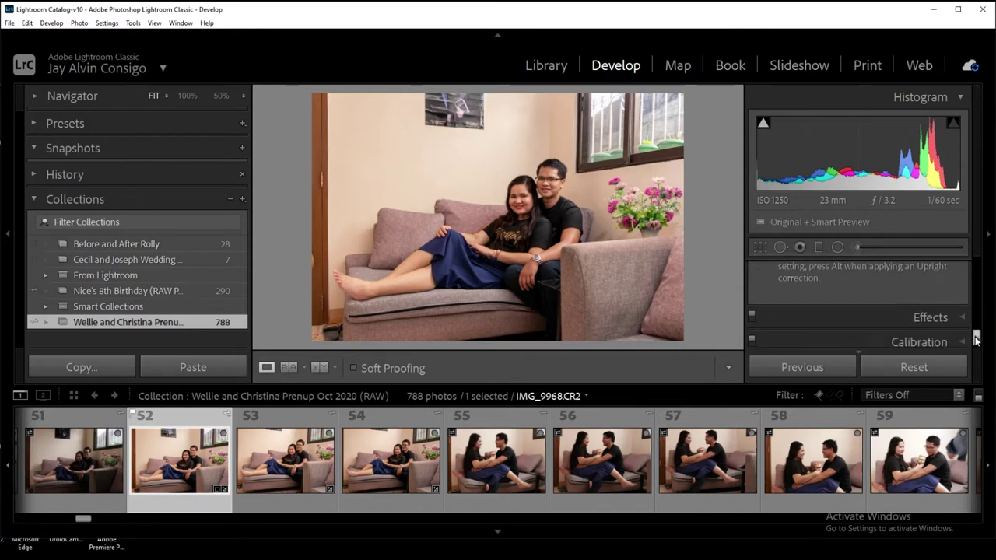
{"action": "scroll", "coordinate": [877, 280], "scroll_direction": "down", "scroll_amount": 5}
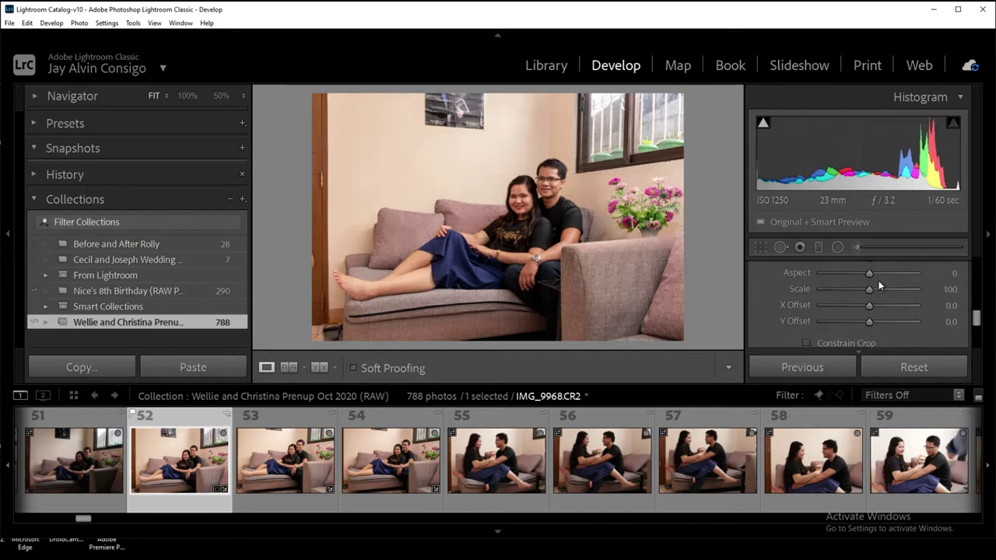
{"action": "scroll", "coordinate": [867, 283], "scroll_direction": "up", "scroll_amount": 3}
{"action": "scroll", "coordinate": [857, 278], "scroll_direction": "up", "scroll_amount": 2}
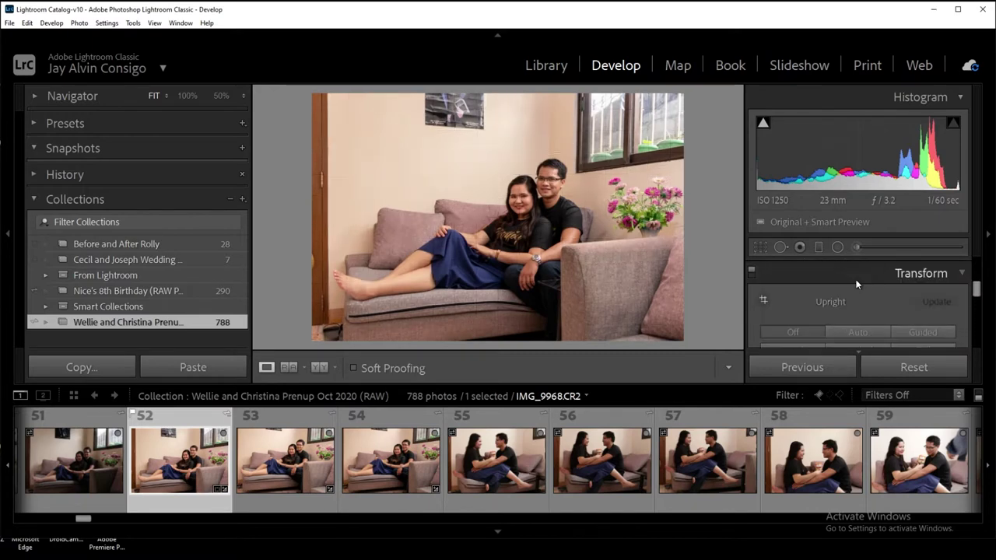
{"action": "scroll", "coordinate": [852, 306], "scroll_direction": "down", "scroll_amount": 1}
{"action": "left_click", "coordinate": [856, 306]}
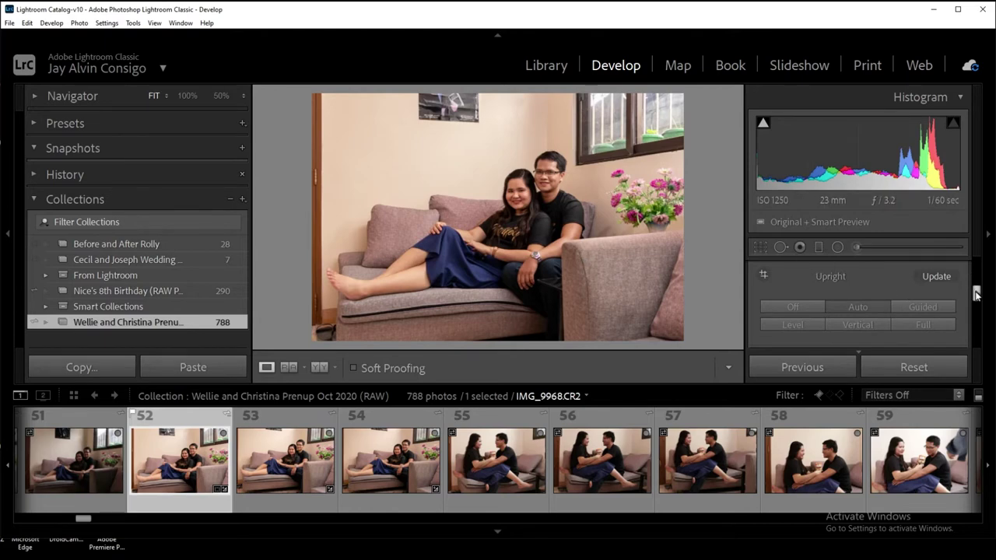
{"action": "left_click_drag", "start_coordinate": [976, 294], "coordinate": [977, 299]}
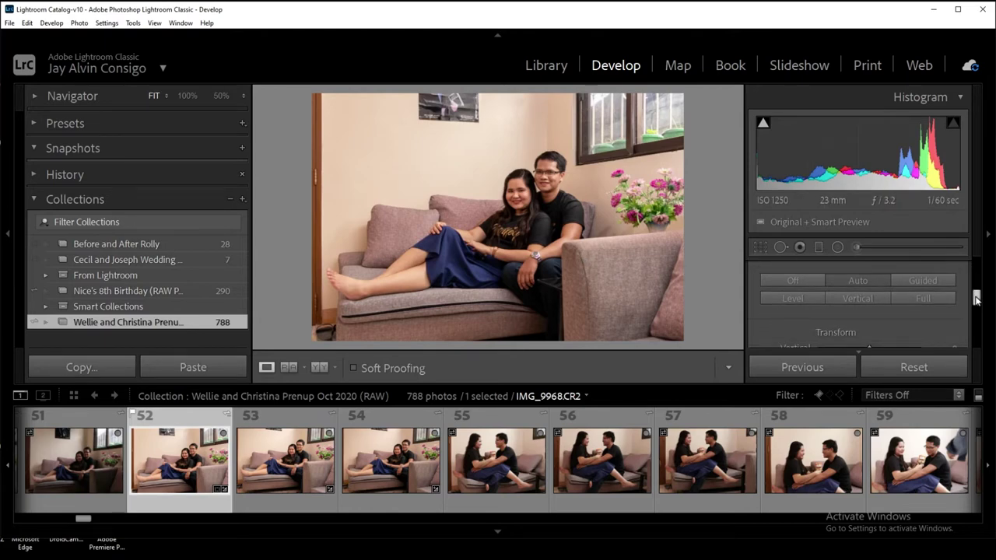
{"action": "left_click", "coordinate": [760, 247]}
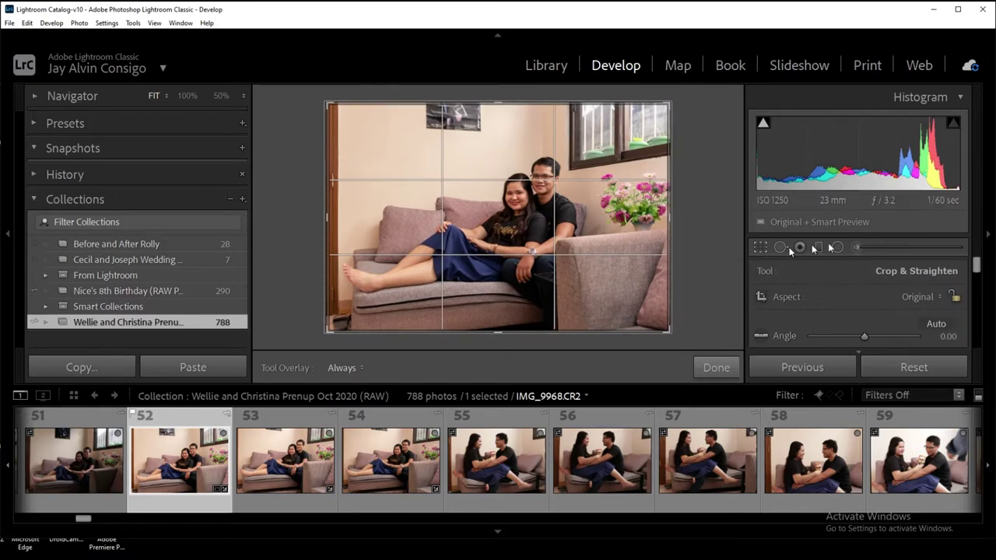
- Unlock the crop aspect, pull the bottom, right and left edges inward, and apply the crop
{"action": "left_click", "coordinate": [954, 295]}
{"action": "left_click_drag", "start_coordinate": [498, 333], "coordinate": [503, 328]}
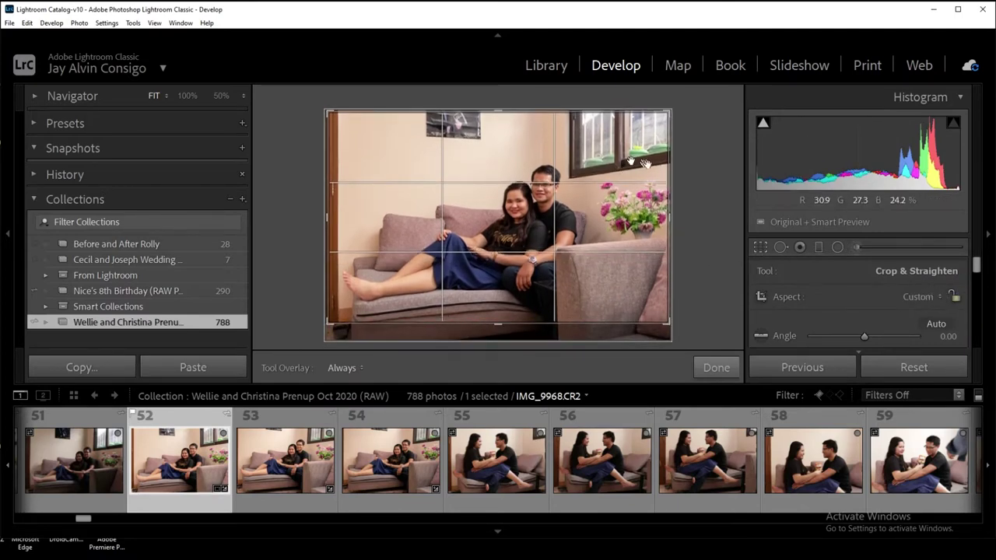
{"action": "left_click_drag", "start_coordinate": [672, 210], "coordinate": [681, 210]}
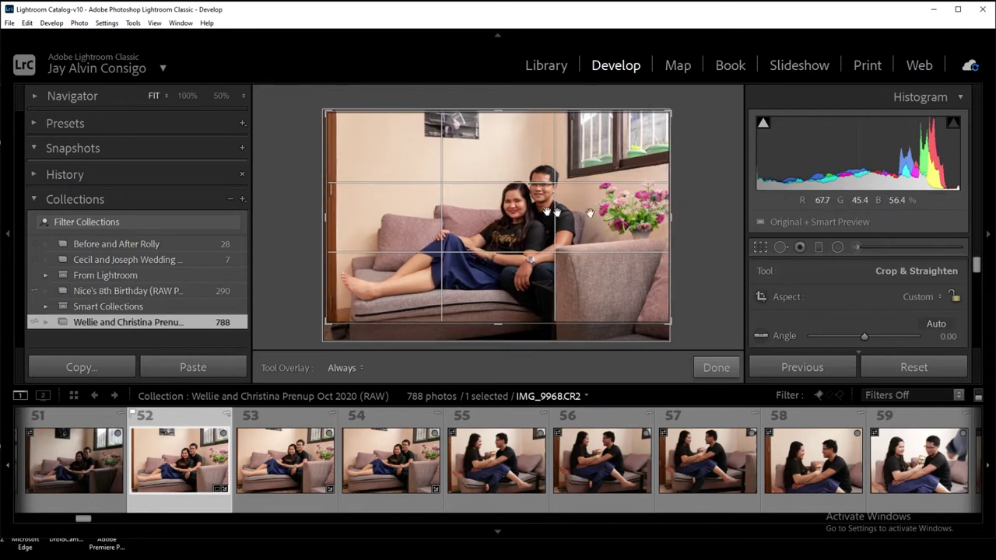
{"action": "left_click_drag", "start_coordinate": [326, 216], "coordinate": [334, 217]}
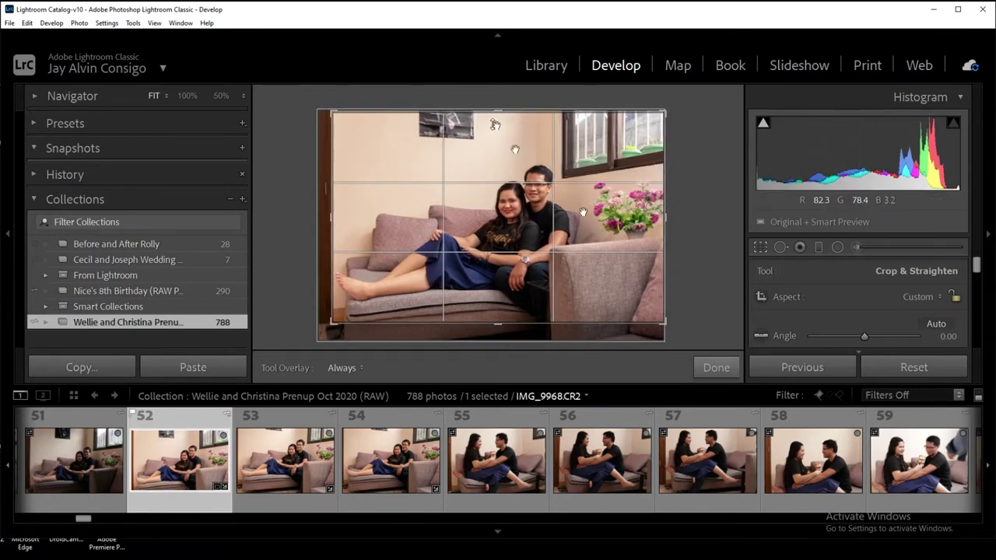
{"action": "left_click", "coordinate": [716, 366]}
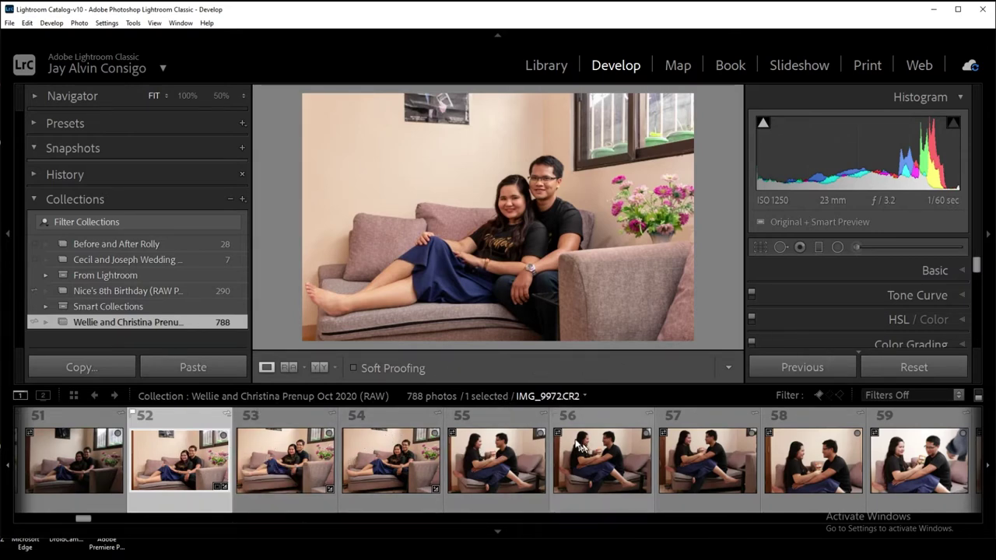
{"action": "left_click", "coordinate": [516, 451]}
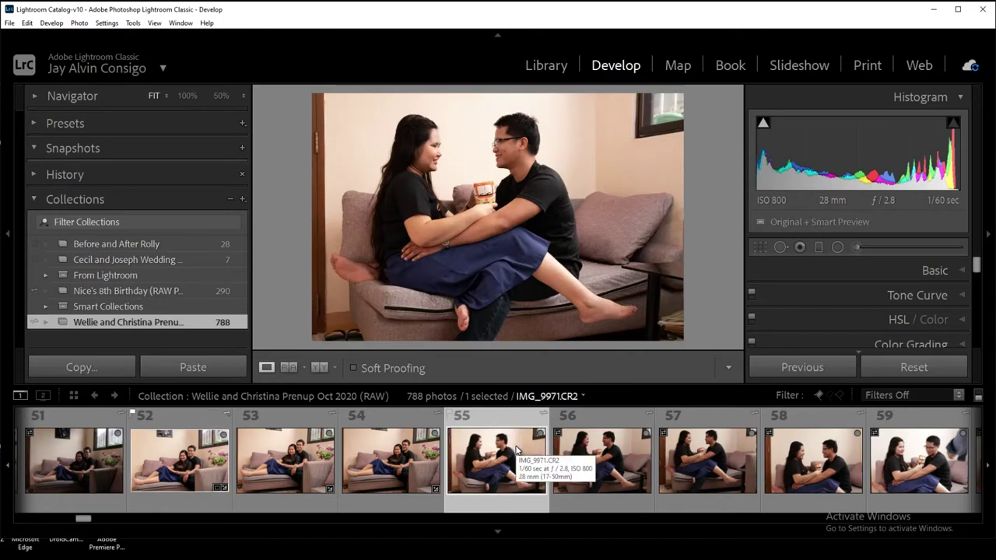
- Step through photos 55 to 59 with the arrow keys, comparing shots around photo 56
{"action": "key", "text": "Right"}
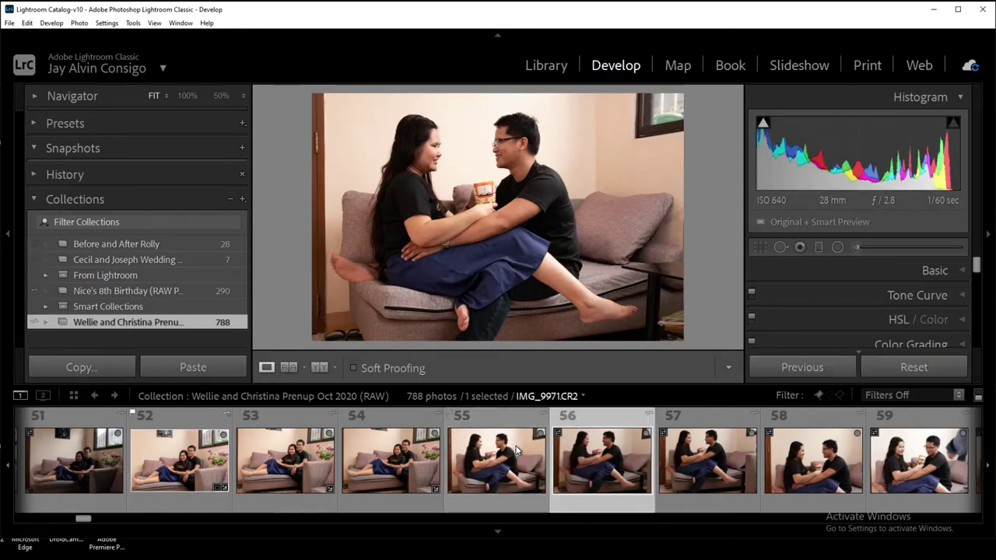
{"action": "key", "text": "Left"}
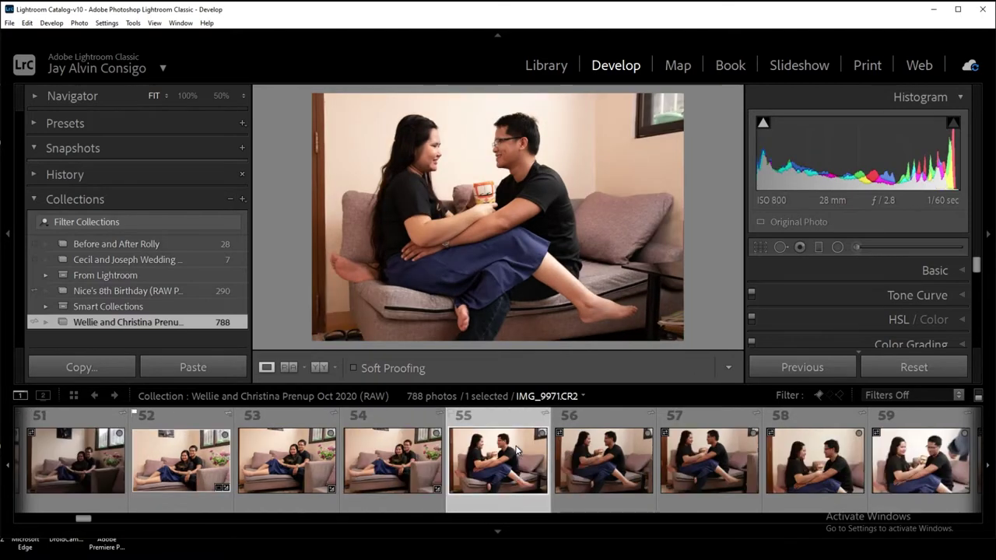
{"action": "key", "text": "Right"}
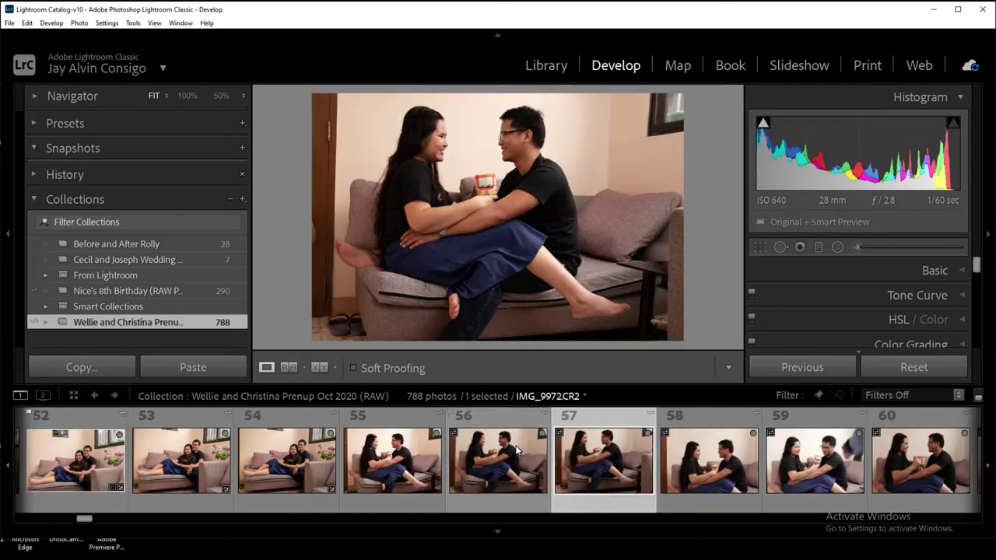
{"action": "key", "text": "Right"}
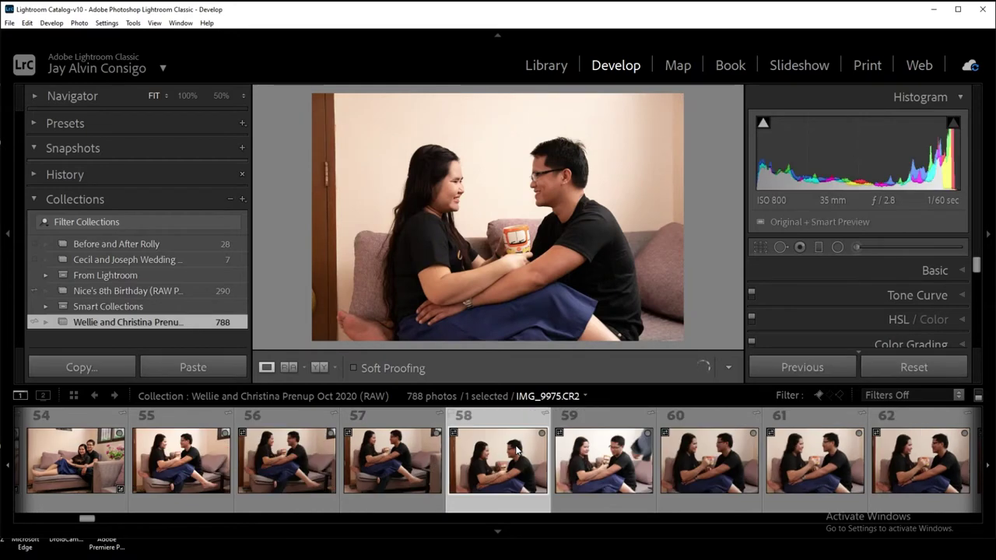
{"action": "key", "text": "Right"}
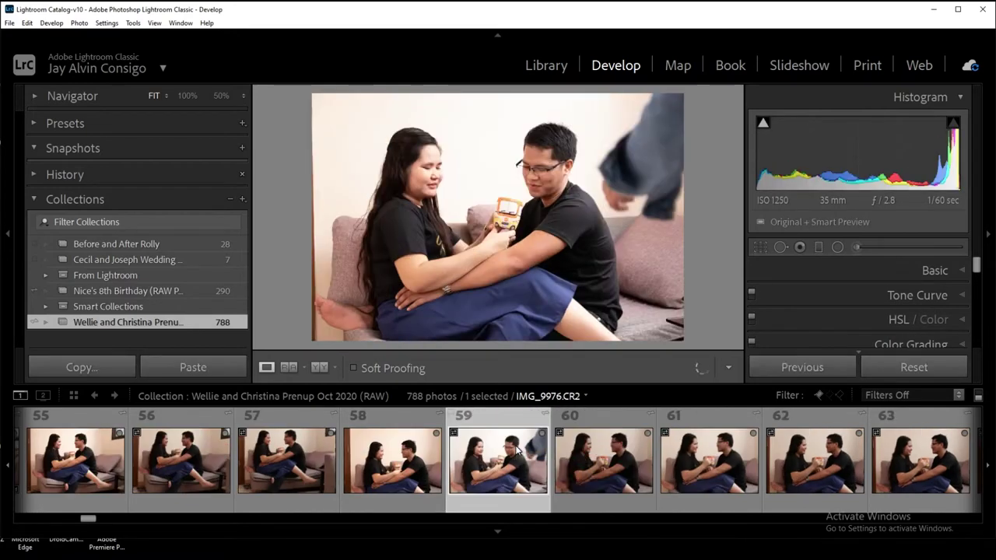
{"action": "key", "text": "Left"}
{"action": "key", "text": "Left"}
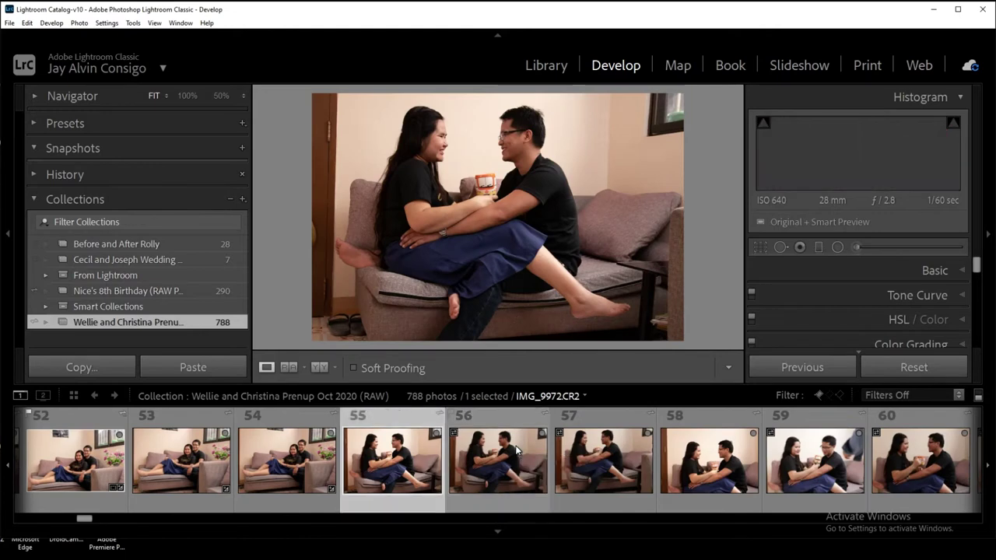
{"action": "key", "text": "Right"}
{"action": "key", "text": "Left"}
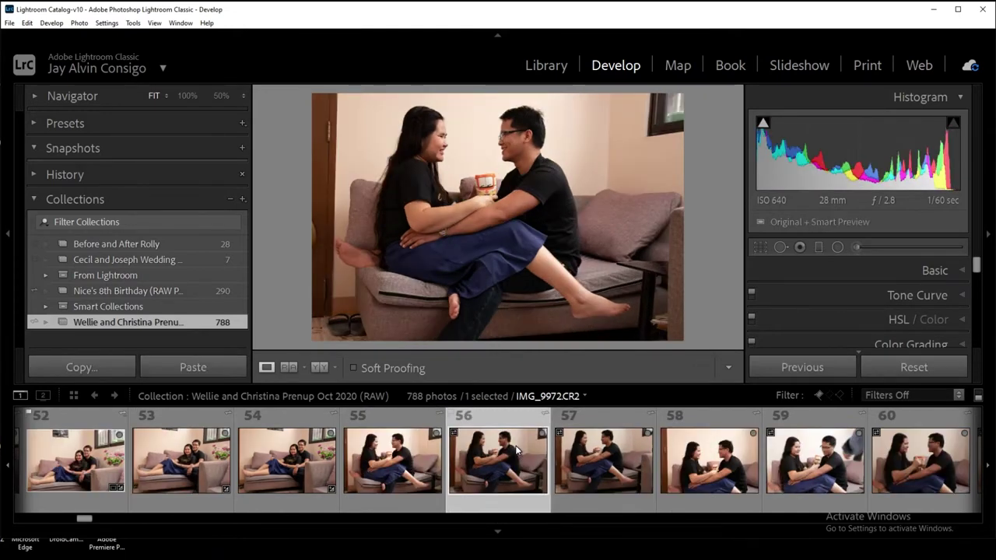
{"action": "key", "text": "Left"}
{"action": "key", "text": "Right"}
{"action": "key", "text": "Right"}
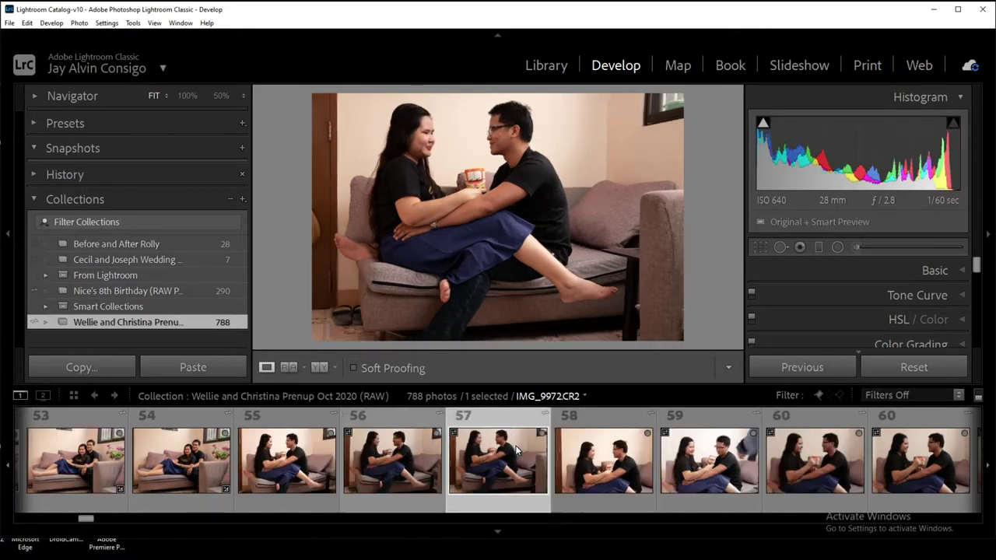
{"action": "key", "text": "Left"}
- Compare photo 56 with its neighbouring shots and flag it as a pick
{"action": "left_click", "coordinate": [515, 449]}
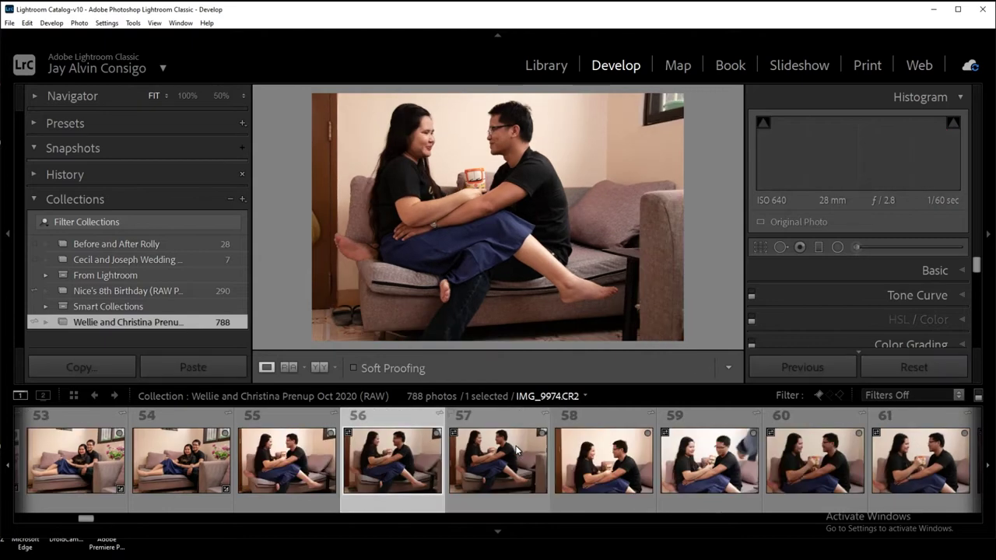
{"action": "key", "text": "Left"}
{"action": "key", "text": "Right"}
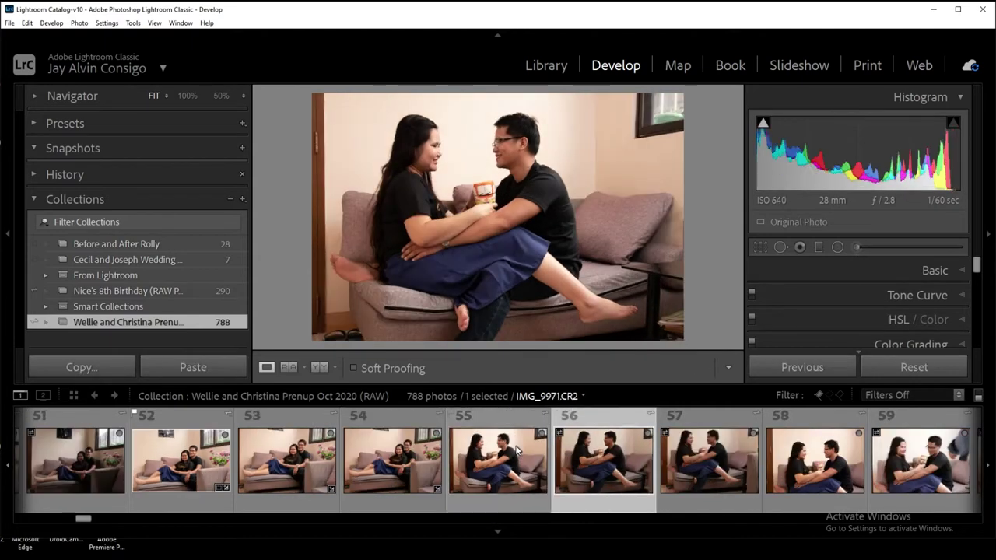
{"action": "key", "text": "Right"}
{"action": "key", "text": "Left"}
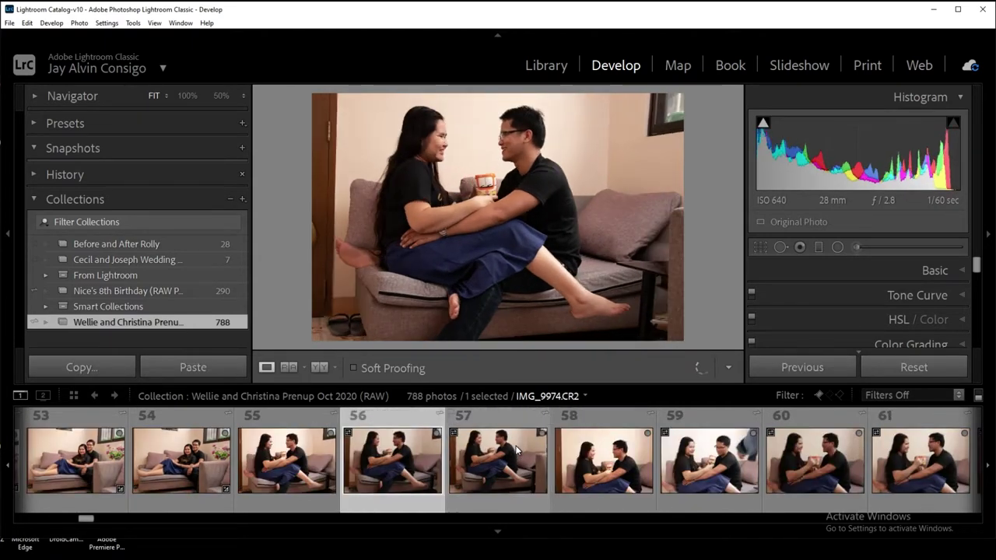
{"action": "key", "text": "Left"}
{"action": "left_click", "coordinate": [516, 449]}
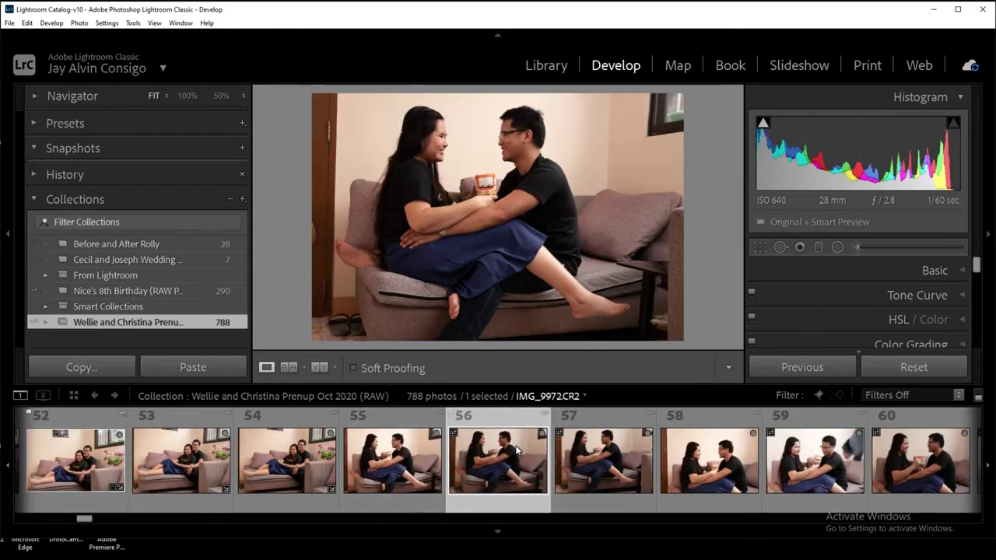
{"action": "key", "text": "Left"}
{"action": "key", "text": "Right"}
{"action": "key", "text": "Right"}
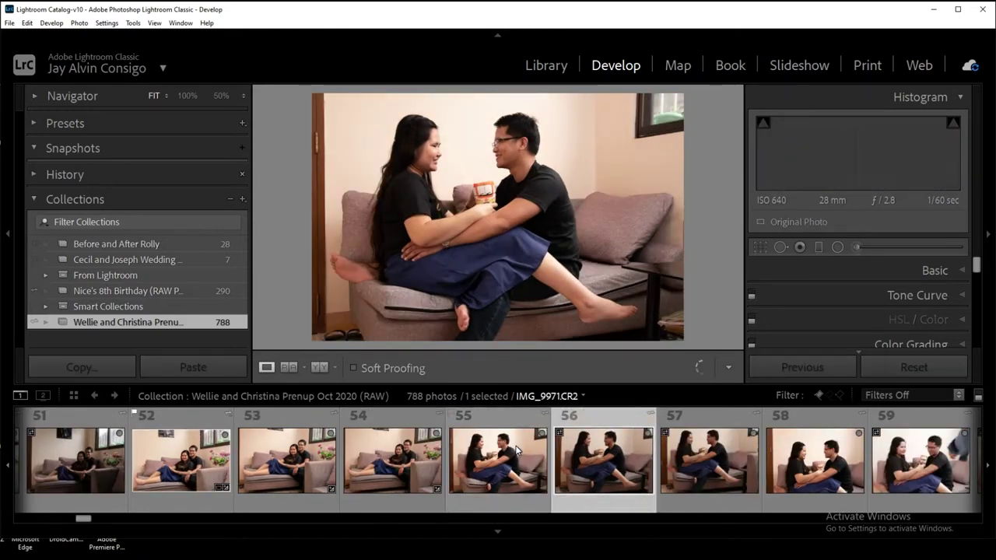
{"action": "key", "text": "Left"}
{"action": "mouse_move", "coordinate": [498, 459]}
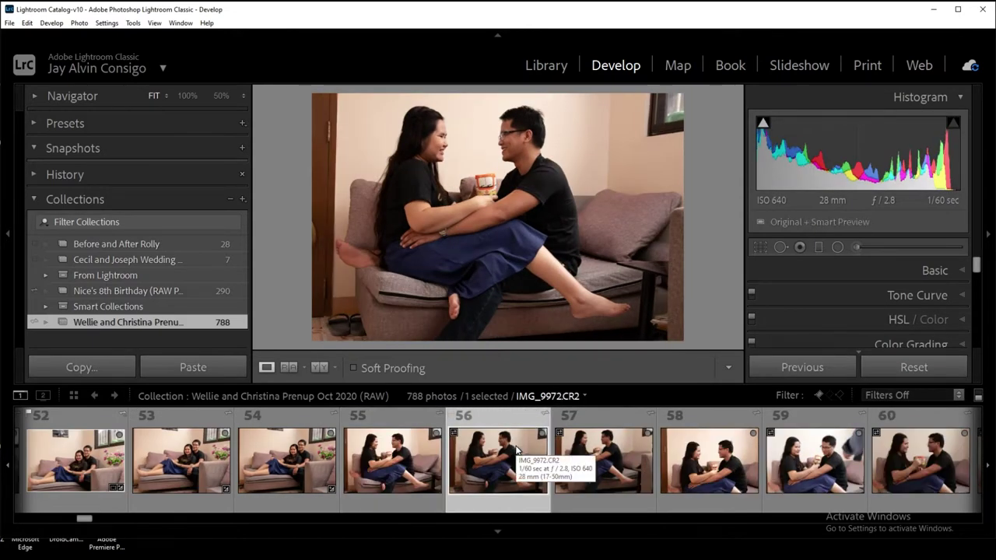
{"action": "key", "text": "p"}
- Advance to photo 66, check the flagged-only view, then show all photos again at photo 65
{"action": "key", "text": "Right"}
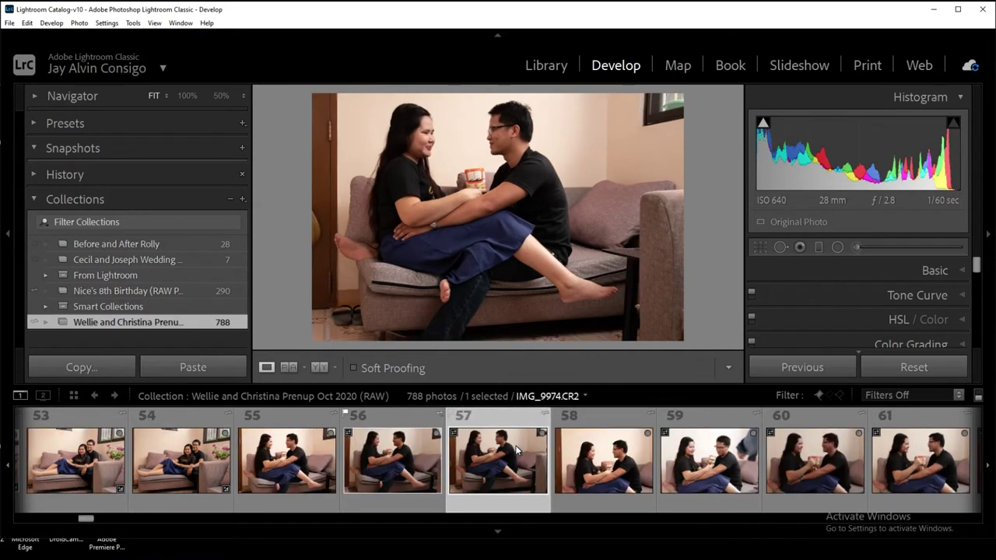
{"action": "key", "text": "Right"}
{"action": "key", "text": "Right"}
{"action": "key", "text": "Right"}
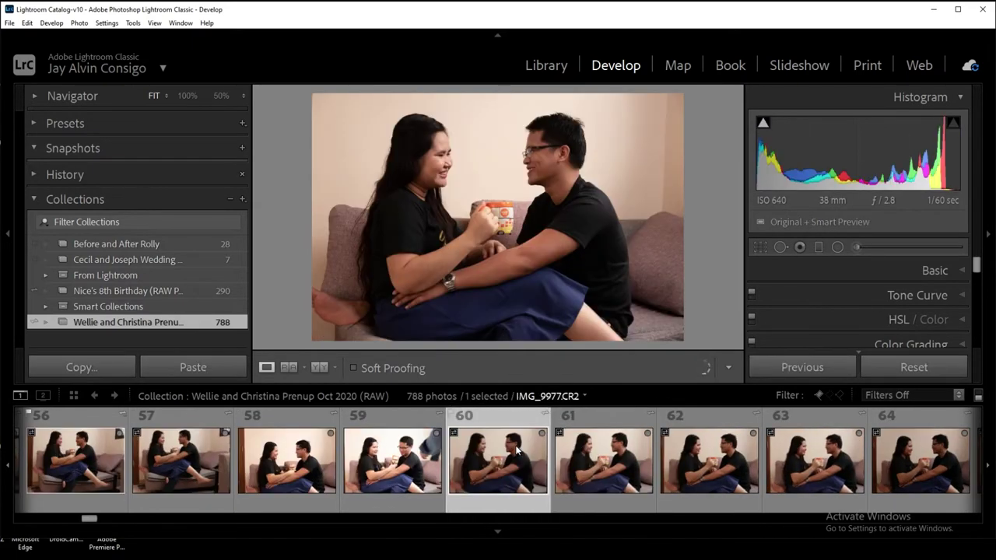
{"action": "key", "text": "Right"}
{"action": "key", "text": "Right"}
{"action": "key", "text": "Right"}
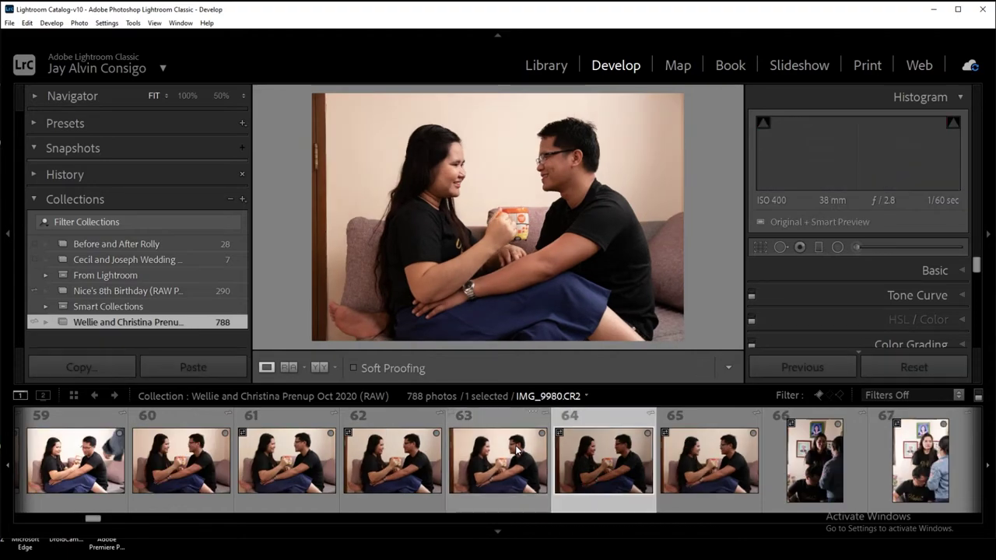
{"action": "key", "text": "Right"}
{"action": "key", "text": "Right"}
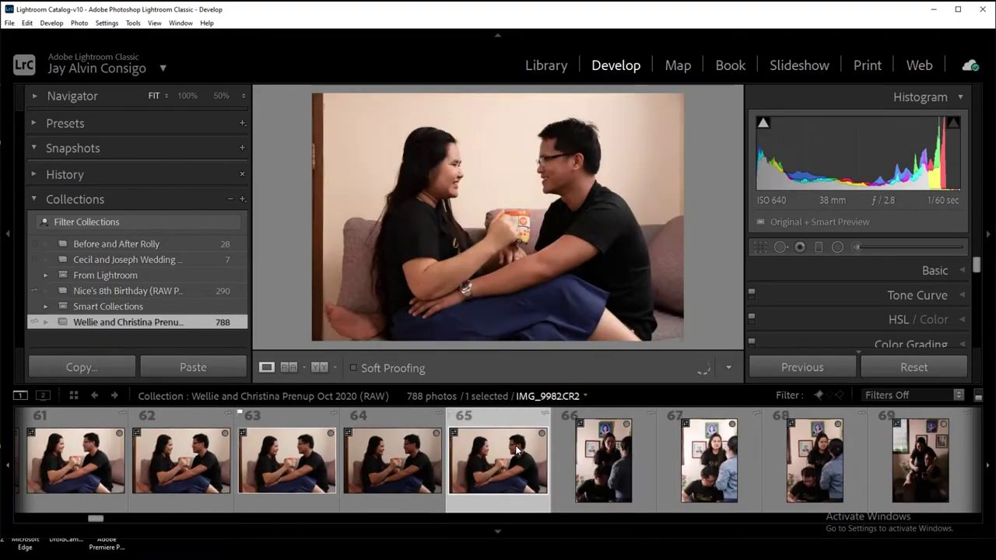
{"action": "key", "text": "Right"}
{"action": "left_click", "coordinate": [977, 396]}
{"action": "left_click", "coordinate": [491, 459]}
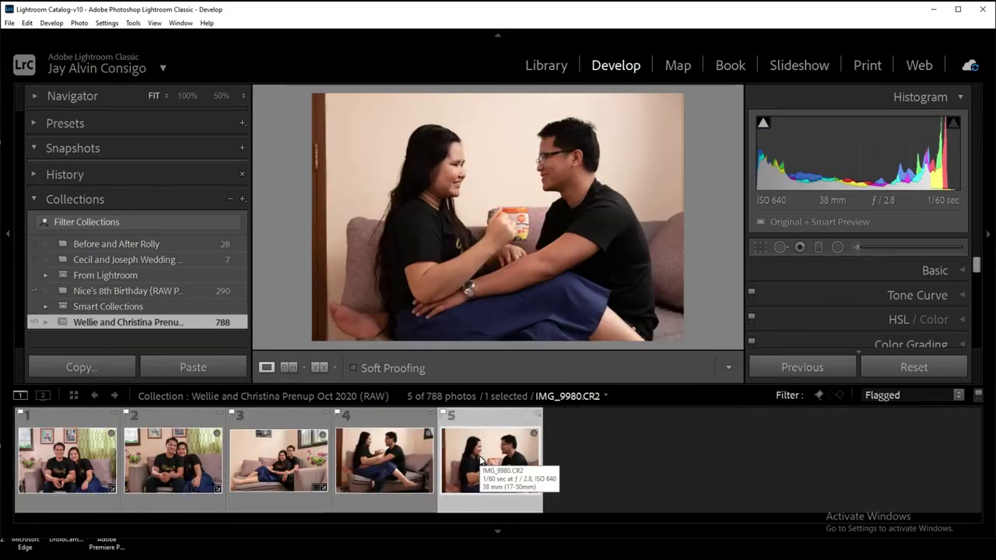
{"action": "key", "text": "ctrl+l"}
{"action": "left_click", "coordinate": [734, 469]}
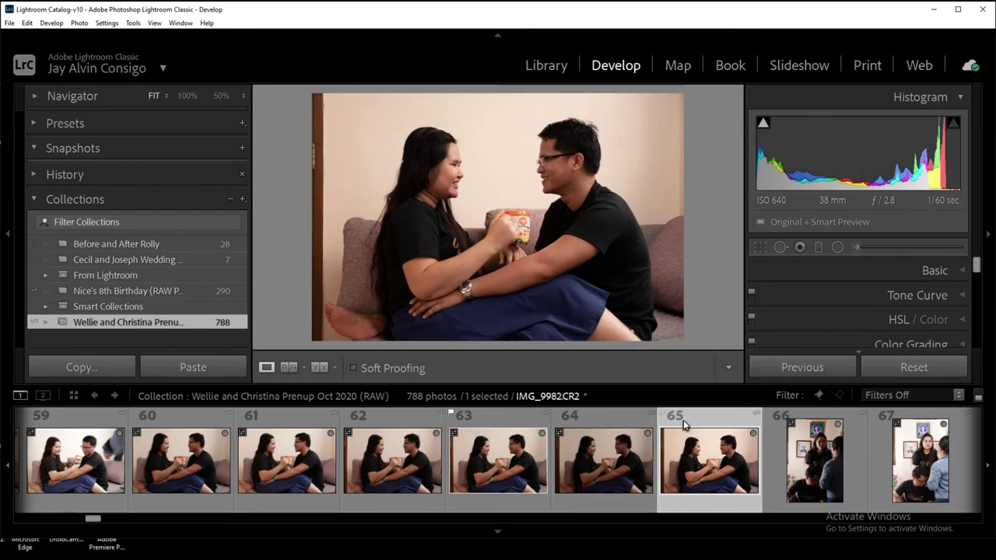
- Review sofa photos 63 through 67 in the main view
{"action": "scroll", "coordinate": [622, 444], "scroll_direction": "down", "scroll_amount": 3}
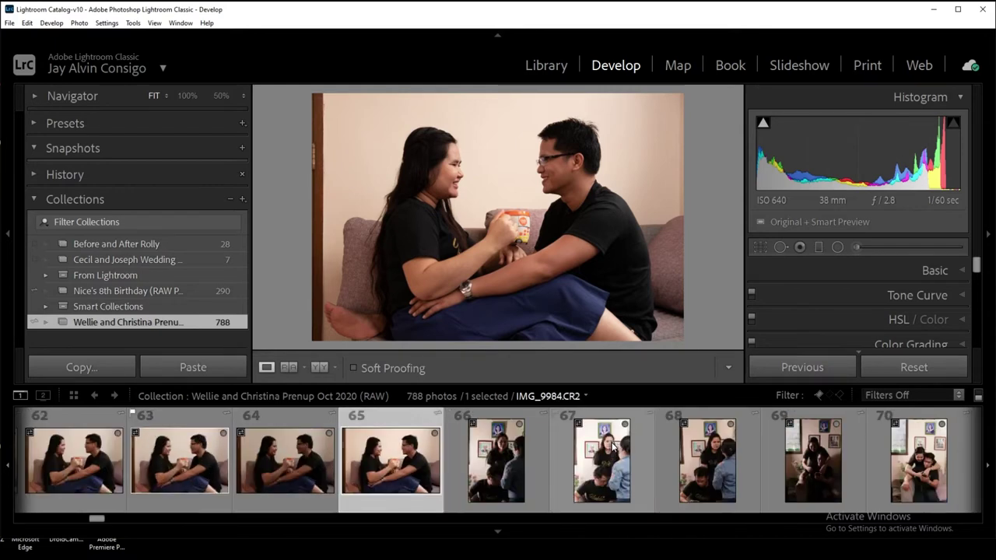
{"action": "left_click", "coordinate": [507, 455]}
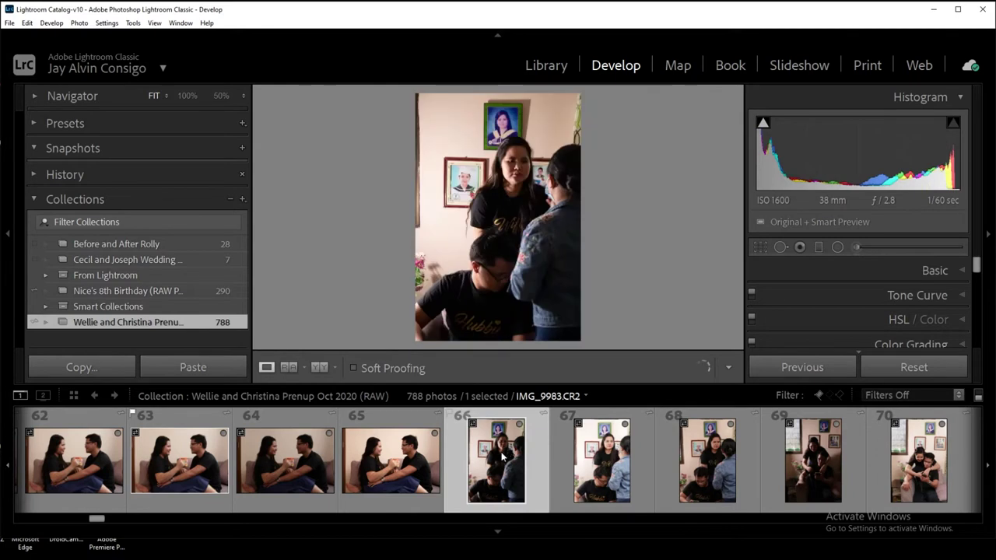
{"action": "left_click", "coordinate": [179, 459]}
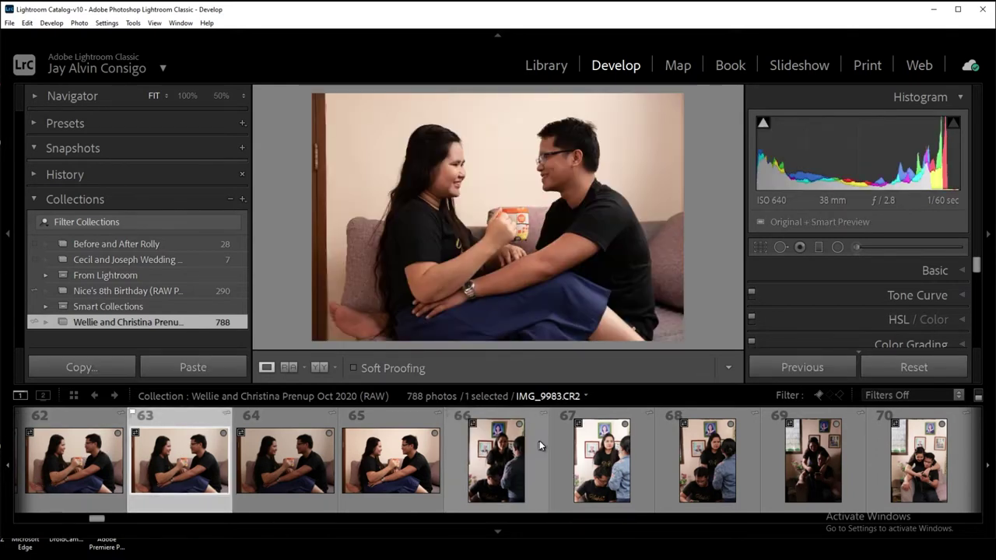
{"action": "left_click", "coordinate": [396, 457]}
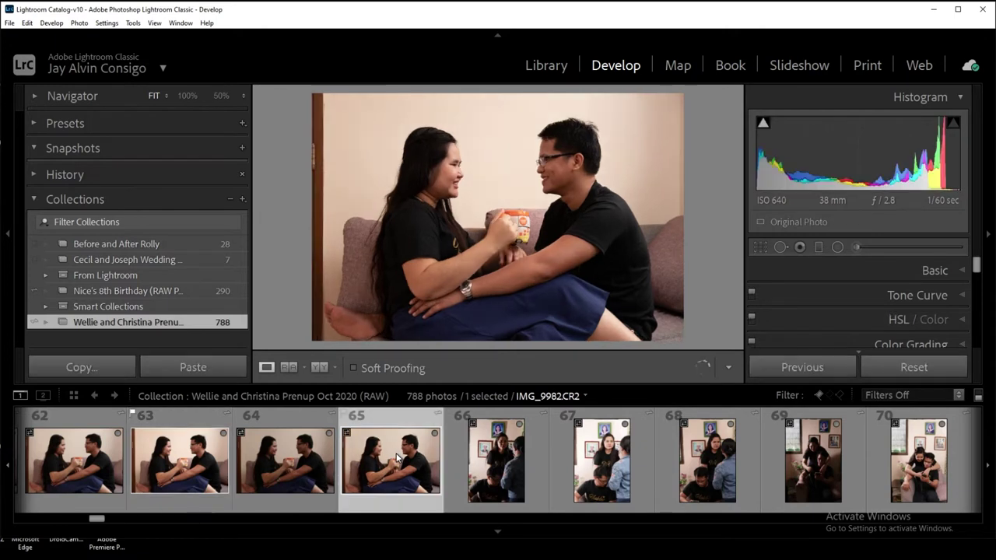
{"action": "left_click", "coordinate": [157, 454]}
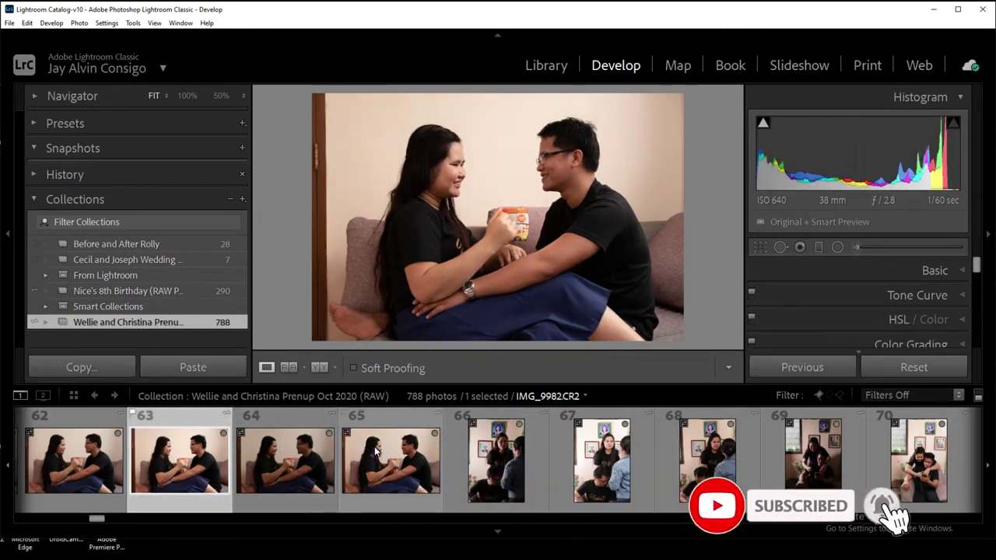
{"action": "left_click", "coordinate": [327, 453]}
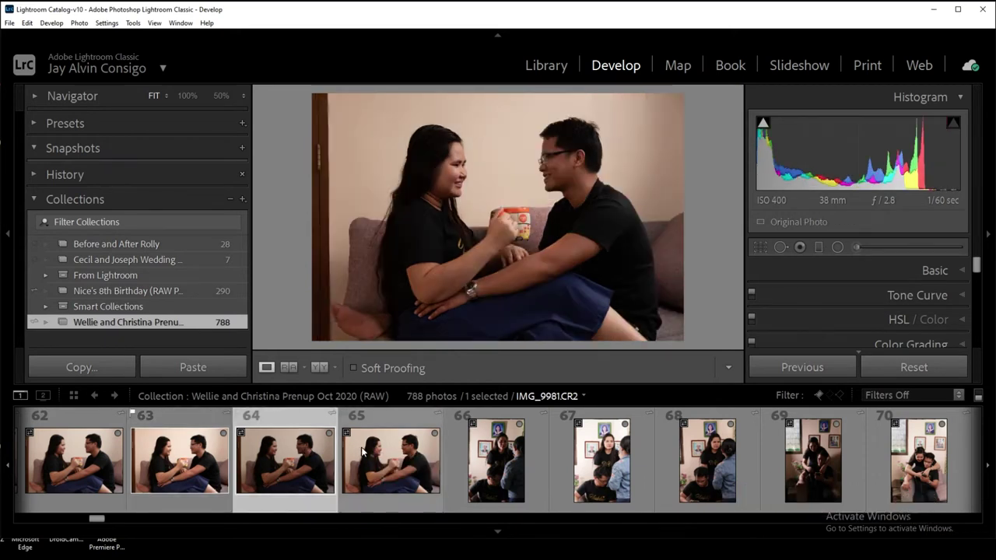
{"action": "left_click", "coordinate": [381, 450]}
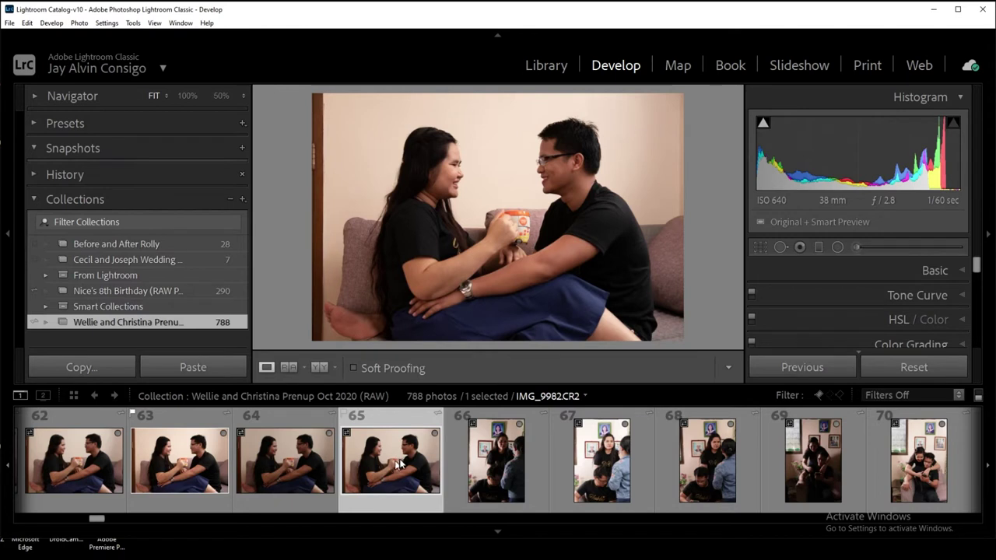
{"action": "left_click", "coordinate": [511, 461]}
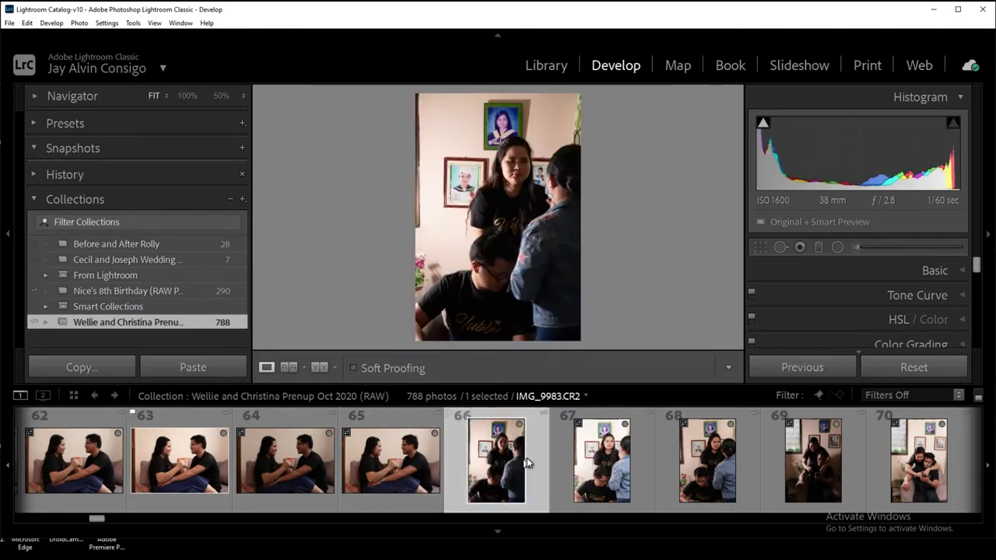
{"action": "left_click", "coordinate": [583, 460]}
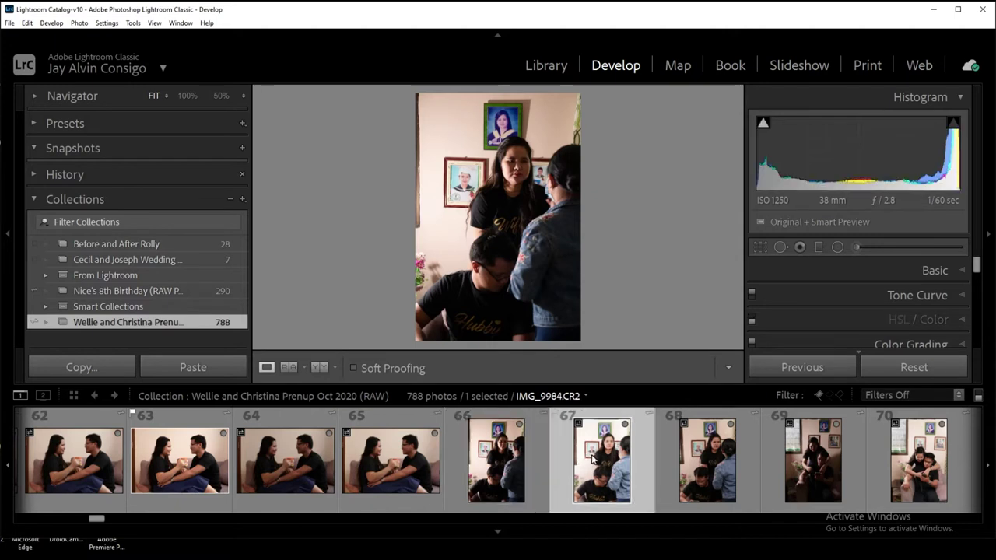
{"action": "left_click", "coordinate": [506, 457]}
{"action": "left_click", "coordinate": [606, 465]}
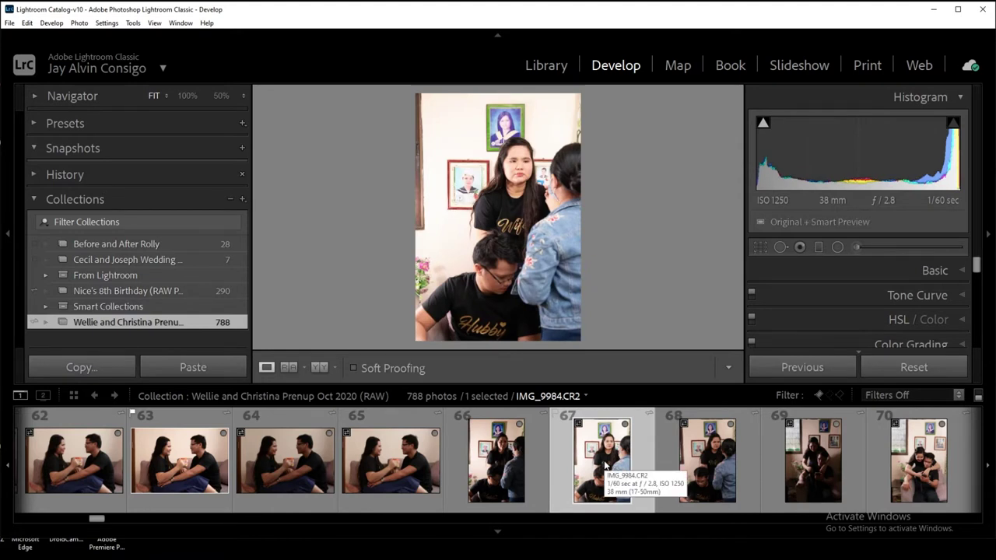
- Review photos 68 through 74, then return to photo 71, IMG_9988
{"action": "left_click", "coordinate": [712, 457]}
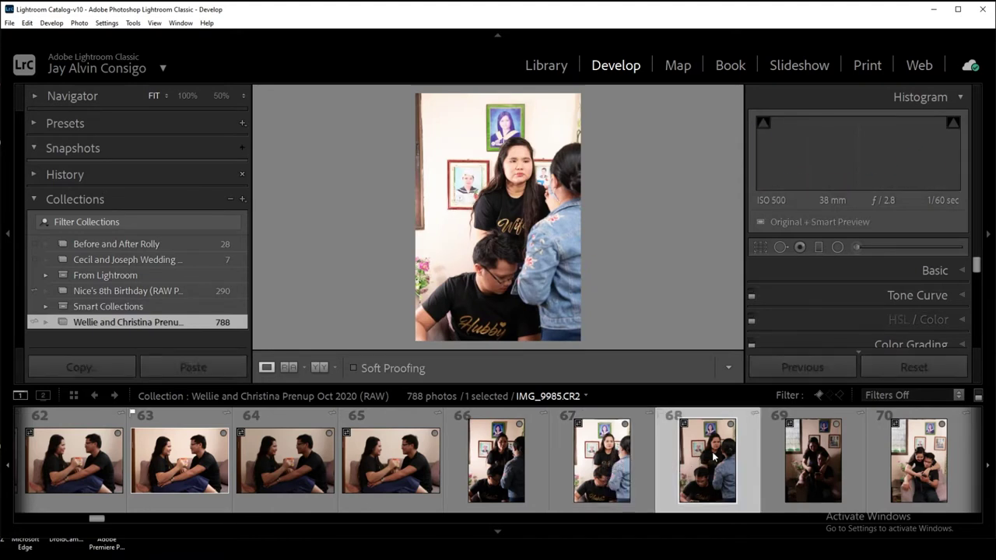
{"action": "left_click", "coordinate": [786, 454]}
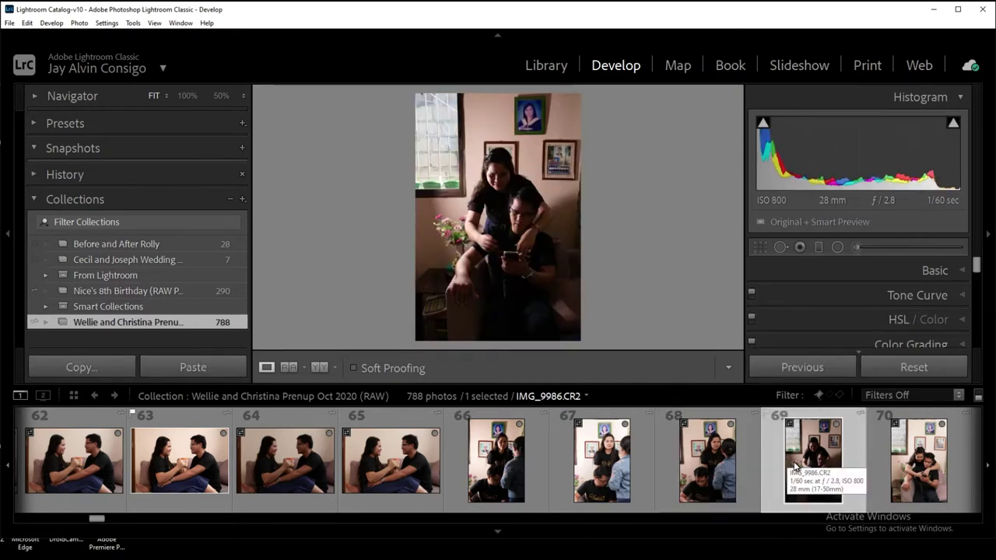
{"action": "scroll", "coordinate": [794, 466], "scroll_direction": "down", "scroll_amount": 3}
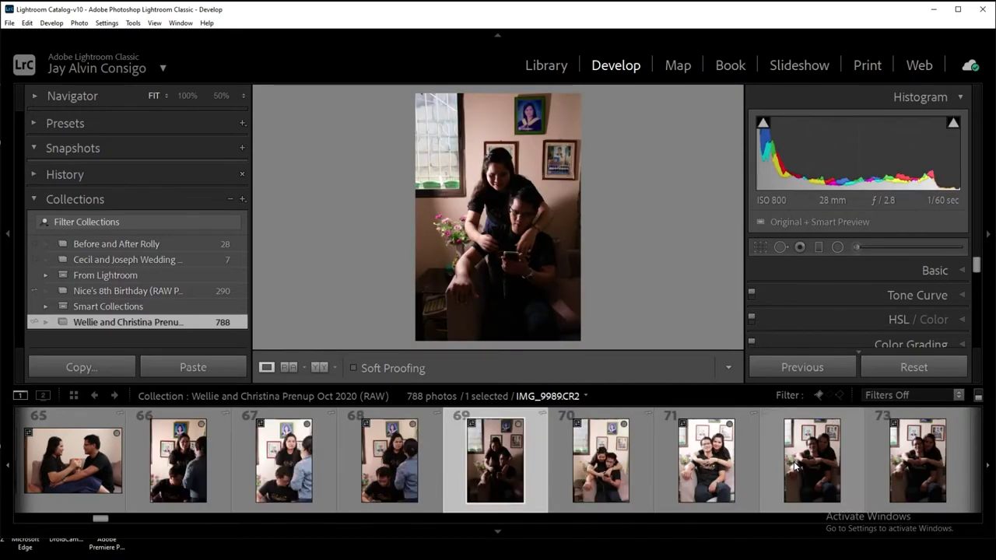
{"action": "left_click", "coordinate": [568, 457]}
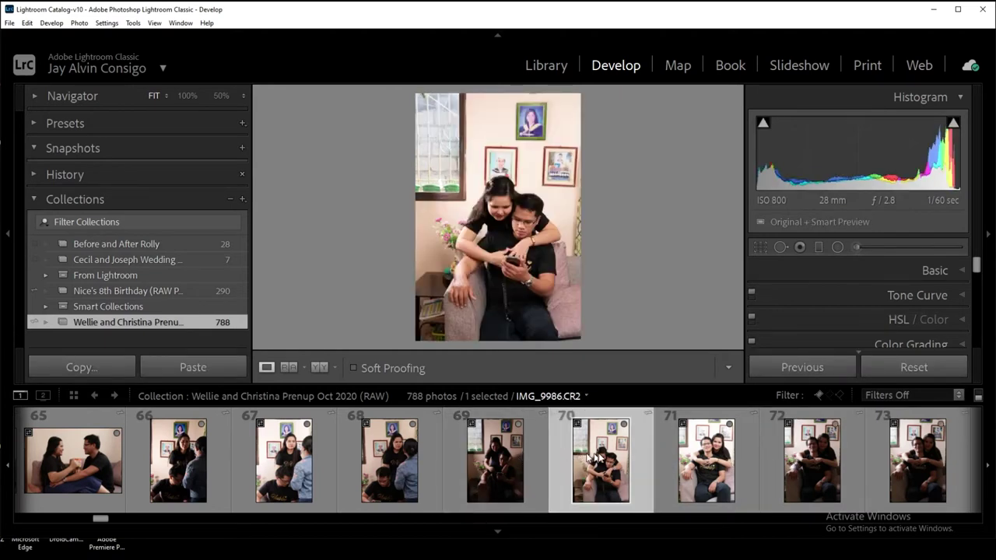
{"action": "left_click", "coordinate": [710, 459]}
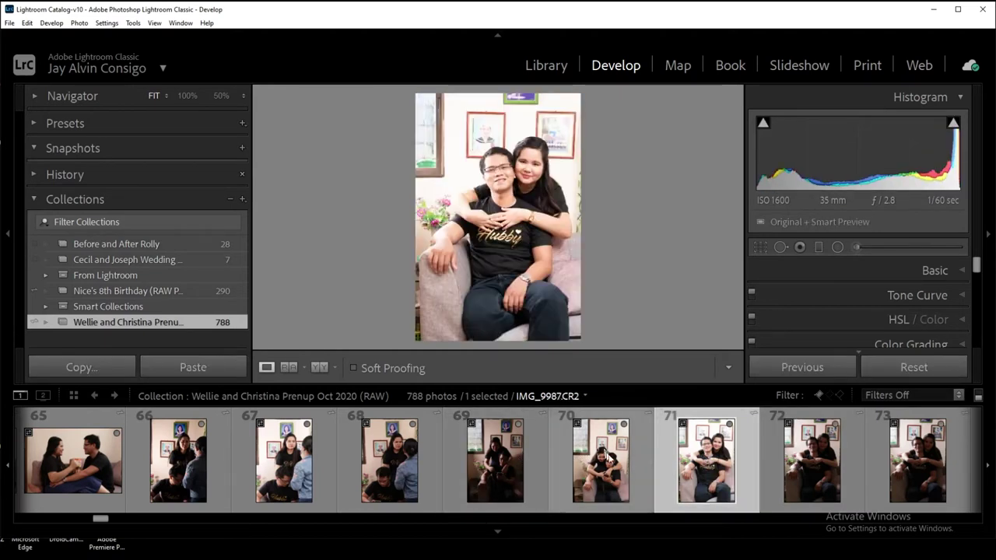
{"action": "left_click", "coordinate": [633, 460]}
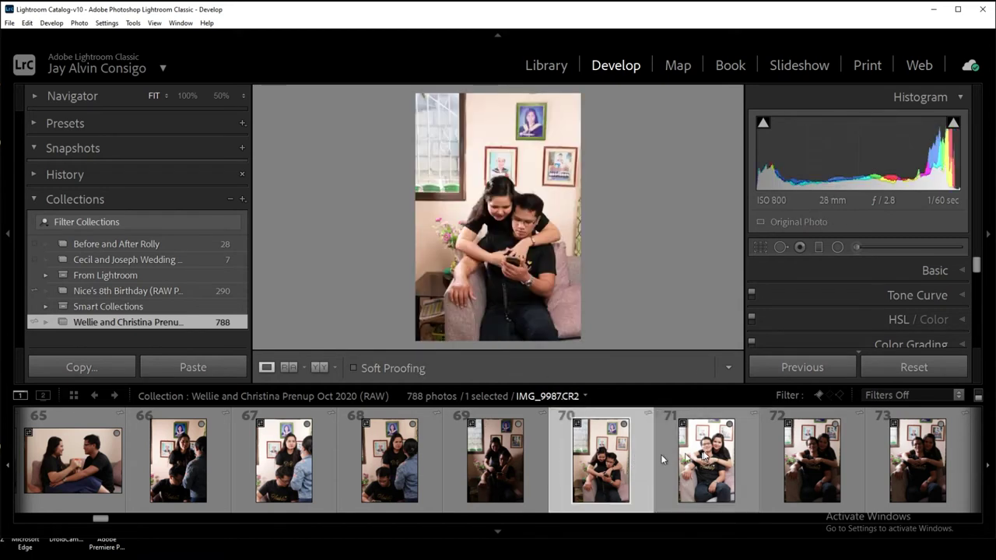
{"action": "left_click", "coordinate": [706, 456]}
{"action": "left_click", "coordinate": [774, 451]}
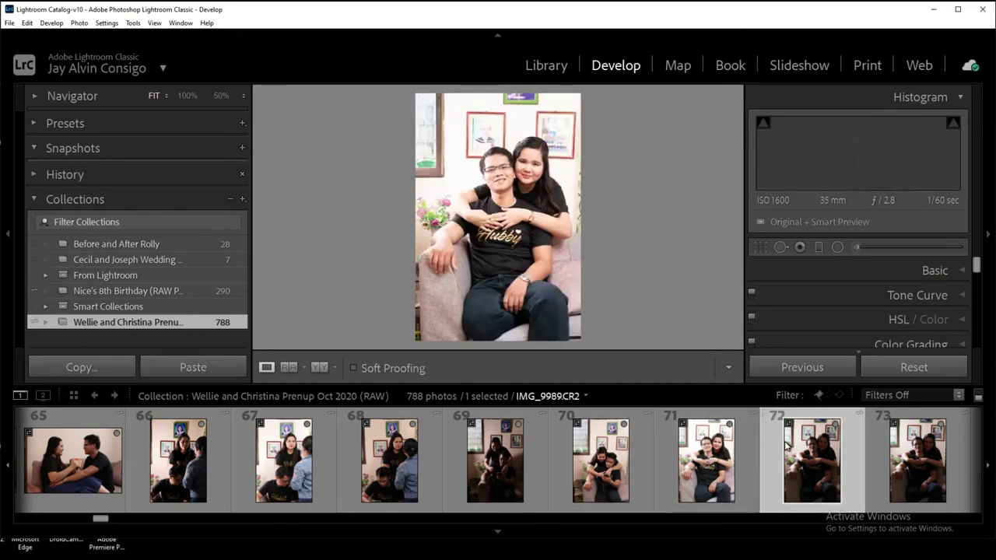
{"action": "scroll", "coordinate": [786, 455], "scroll_direction": "down", "scroll_amount": 3}
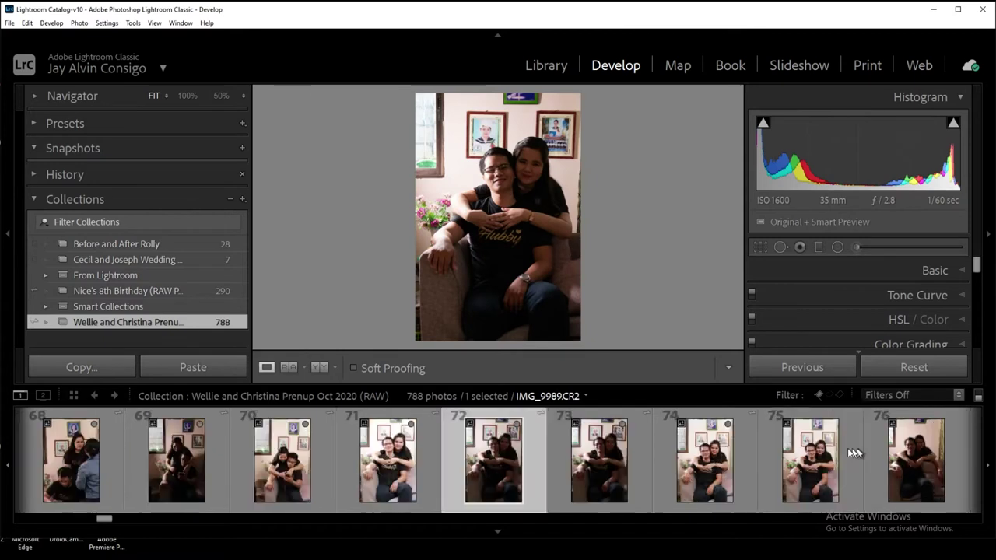
{"action": "left_click", "coordinate": [615, 460]}
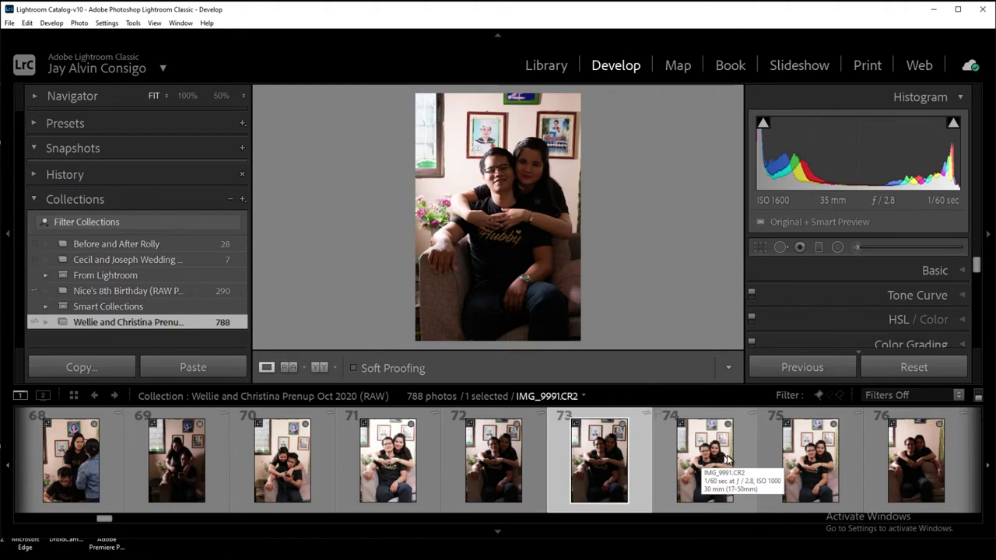
{"action": "left_click", "coordinate": [701, 463]}
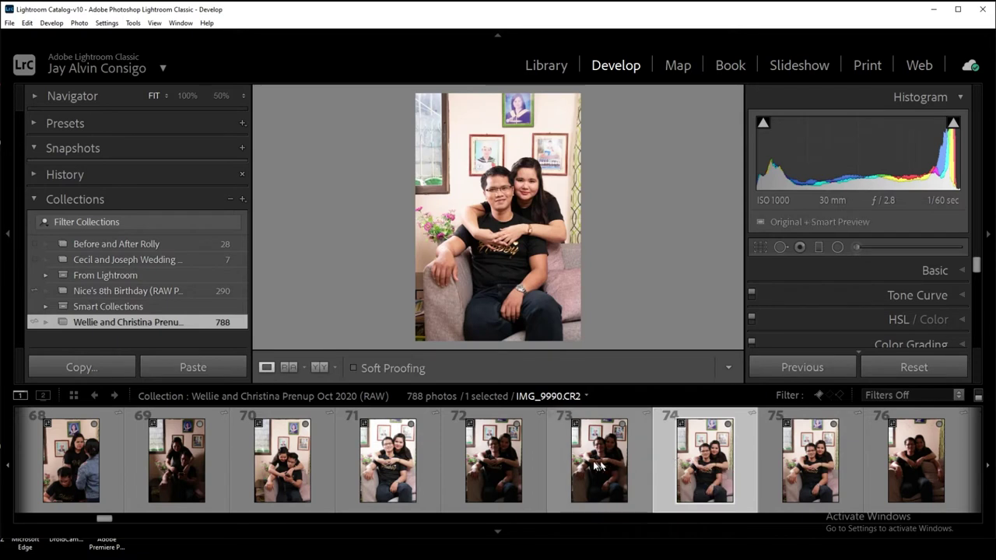
{"action": "left_click", "coordinate": [418, 462]}
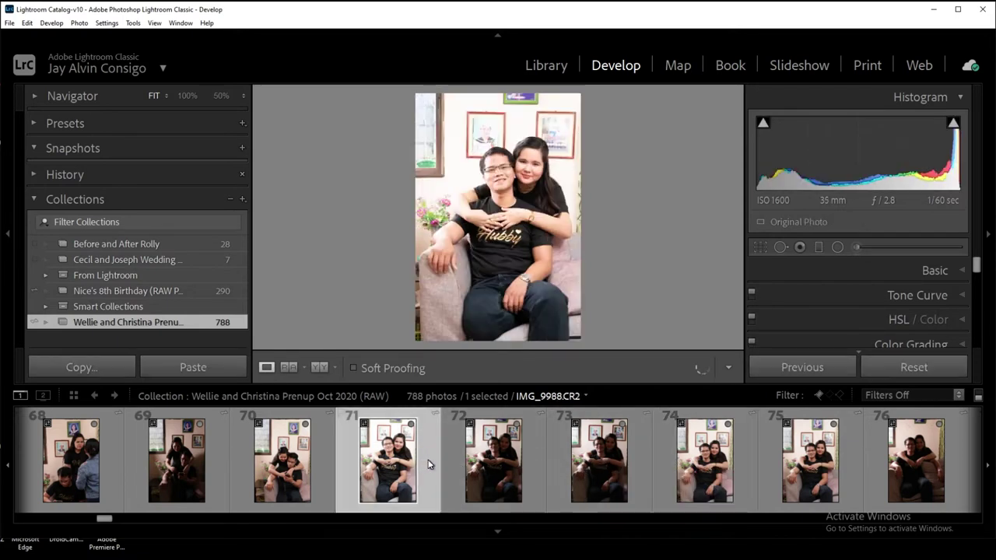
{"action": "left_click", "coordinate": [960, 273]}
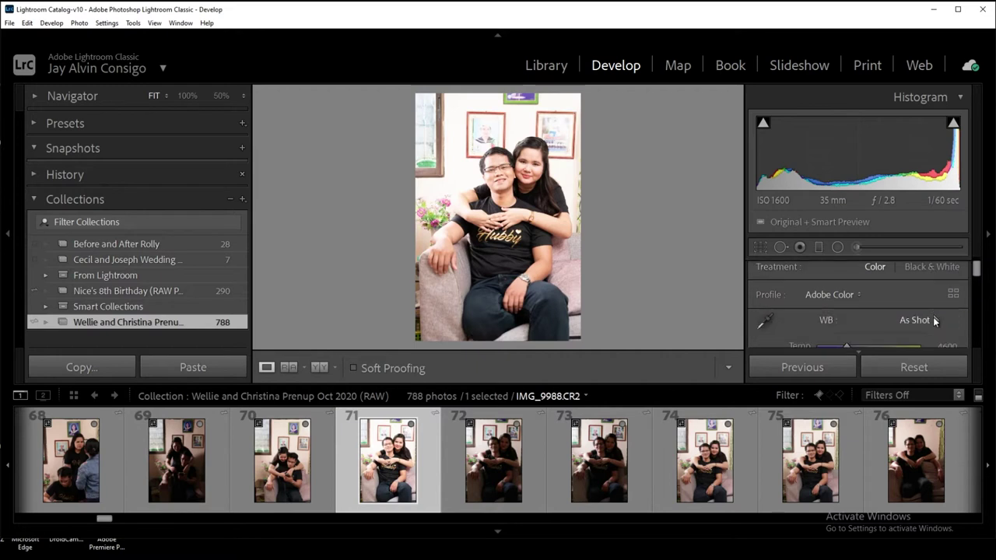
- Auto-tone IMG_9988 to Exposure −0.92 and Contrast +5, checking it at 100% zoom
{"action": "scroll", "coordinate": [922, 295], "scroll_direction": "down", "scroll_amount": 2}
{"action": "scroll", "coordinate": [924, 299], "scroll_direction": "down", "scroll_amount": 3}
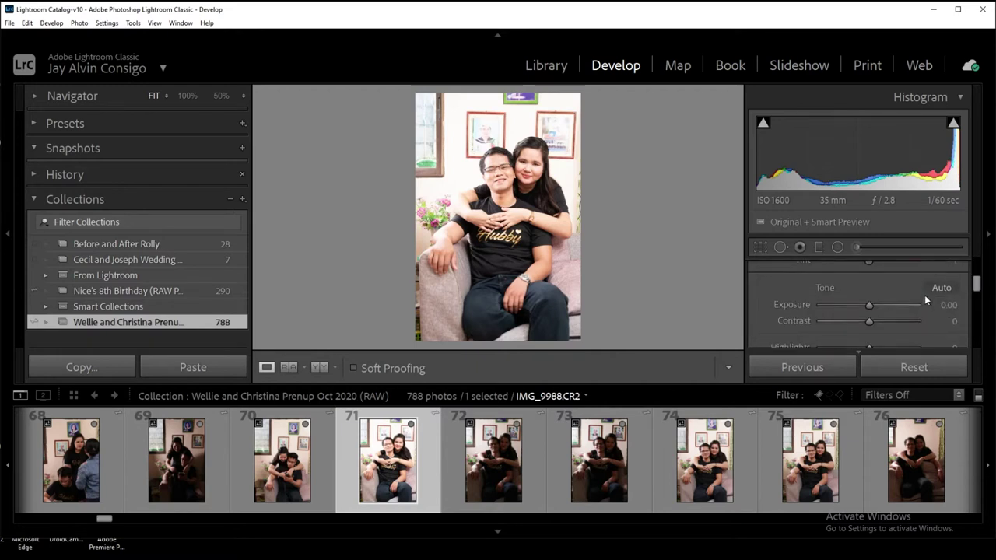
{"action": "left_click", "coordinate": [940, 288]}
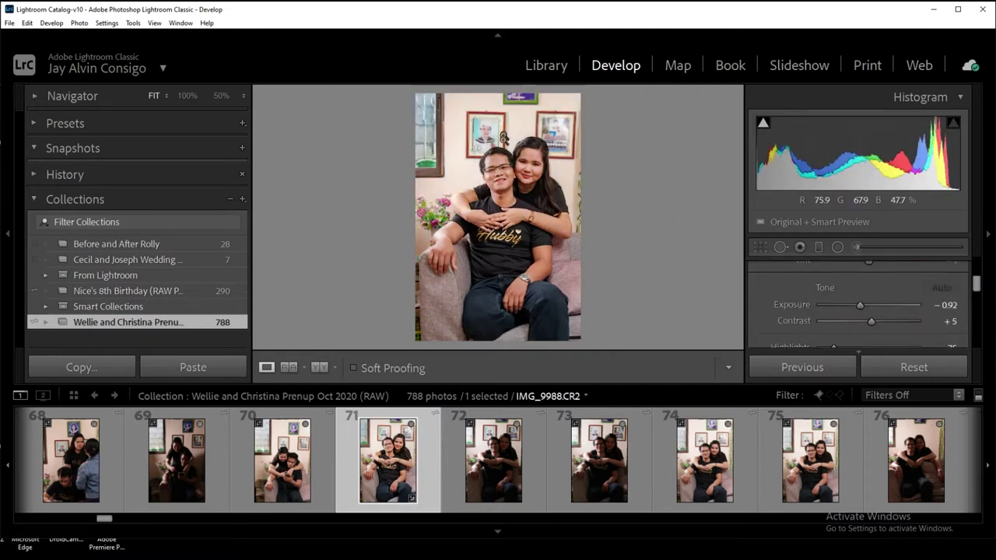
{"action": "left_click", "coordinate": [493, 166]}
{"action": "left_click", "coordinate": [591, 196]}
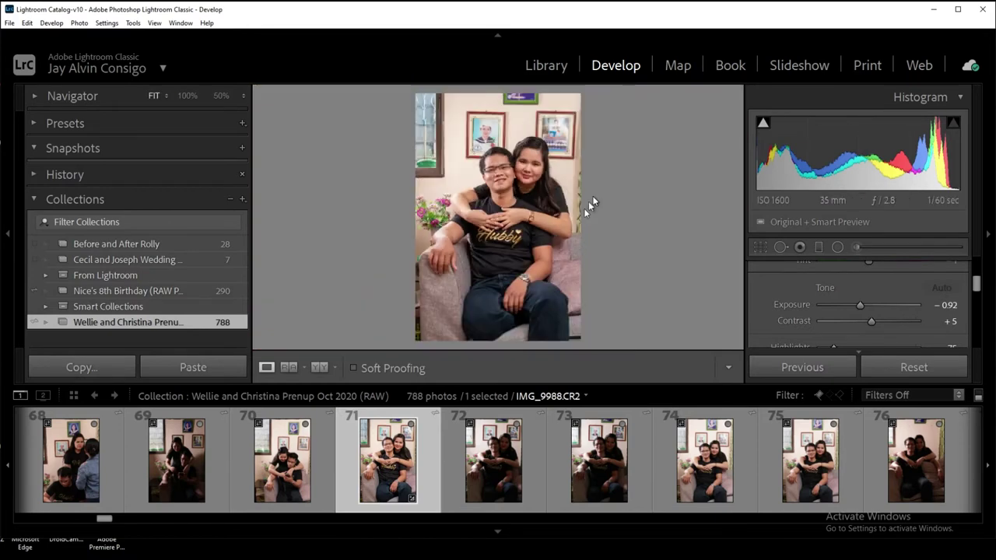
- Browse filmstrip photos 74 to 76 and back to the edited photo 71
{"action": "scroll", "coordinate": [591, 460], "scroll_direction": "up", "scroll_amount": 3}
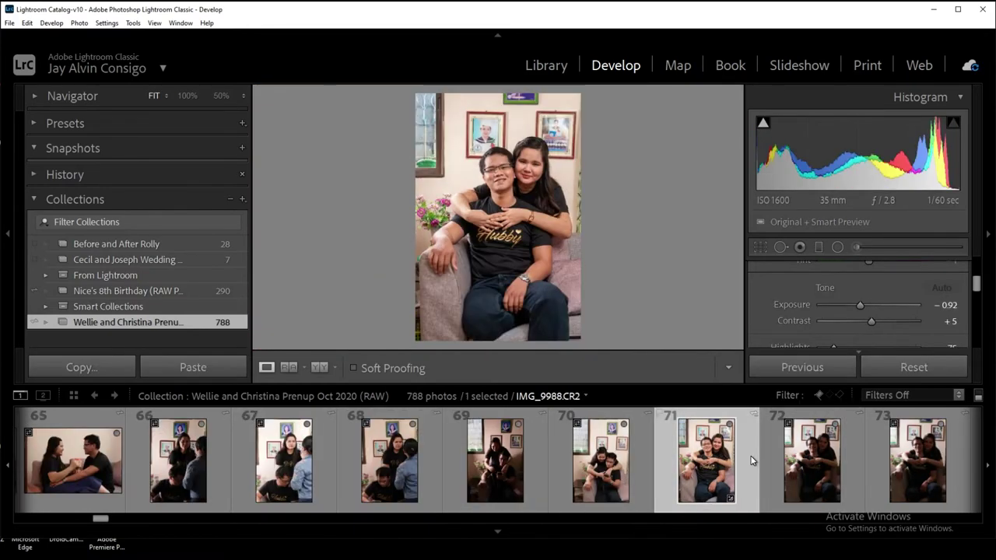
{"action": "scroll", "coordinate": [739, 460], "scroll_direction": "down", "scroll_amount": 3}
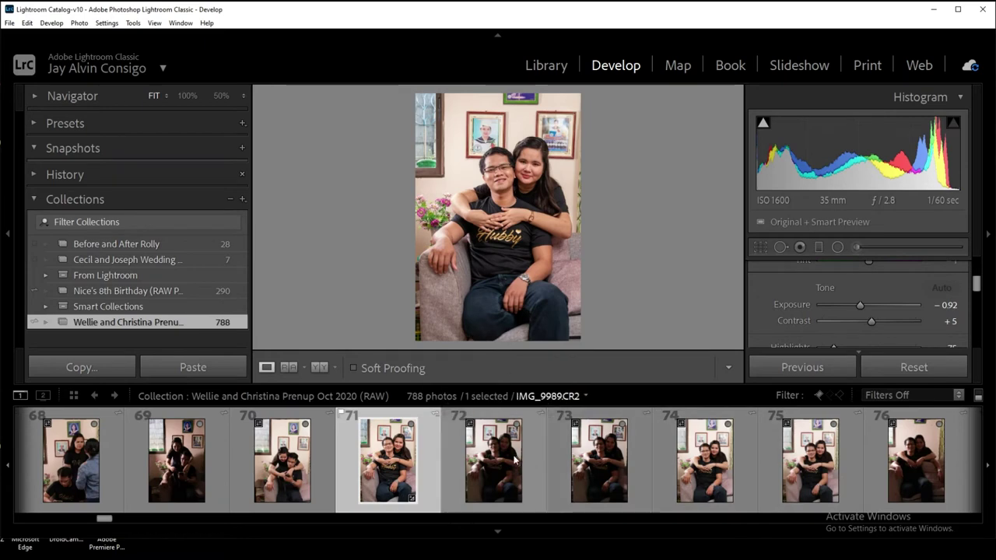
{"action": "left_click", "coordinate": [573, 459]}
{"action": "left_click", "coordinate": [704, 460]}
{"action": "left_click", "coordinate": [809, 459]}
{"action": "left_click", "coordinate": [877, 452]}
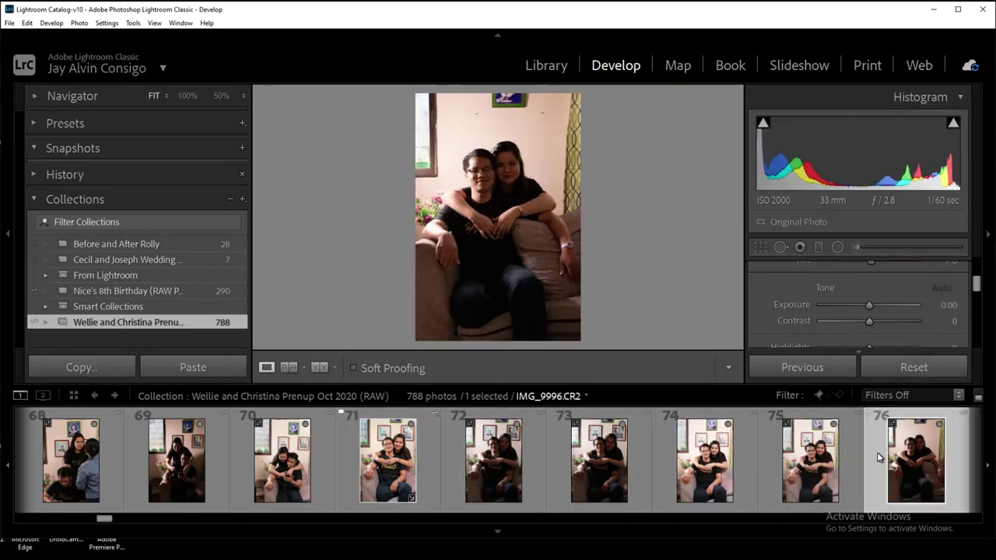
{"action": "scroll", "coordinate": [877, 452], "scroll_direction": "down", "scroll_amount": 3}
{"action": "left_click", "coordinate": [684, 463]}
{"action": "scroll", "coordinate": [692, 462], "scroll_direction": "up", "scroll_amount": 4}
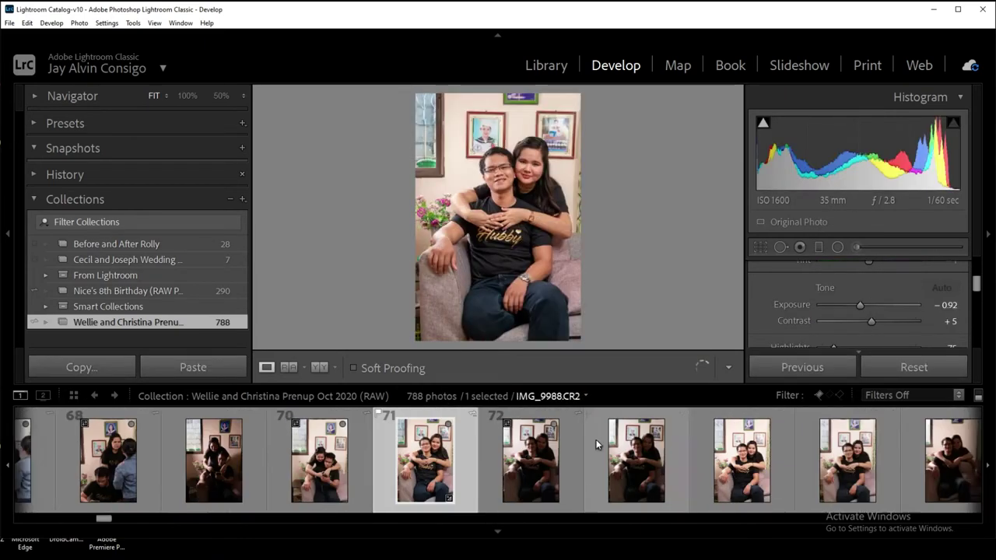
- Flag photo 75, IMG_9992, as a pick
{"action": "left_click", "coordinate": [698, 460]}
{"action": "scroll", "coordinate": [700, 462], "scroll_direction": "down", "scroll_amount": 4}
{"action": "left_click", "coordinate": [704, 463]}
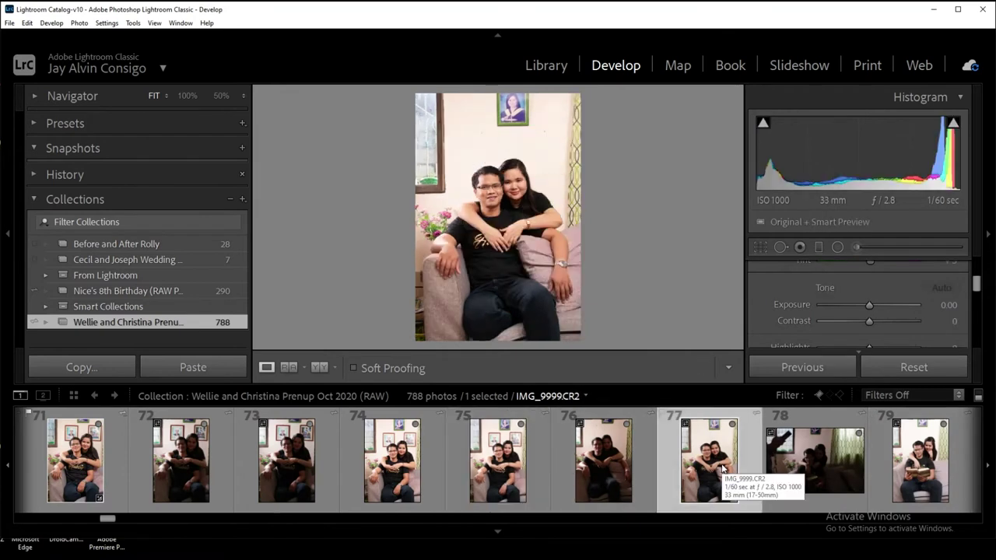
{"action": "left_click", "coordinate": [514, 464]}
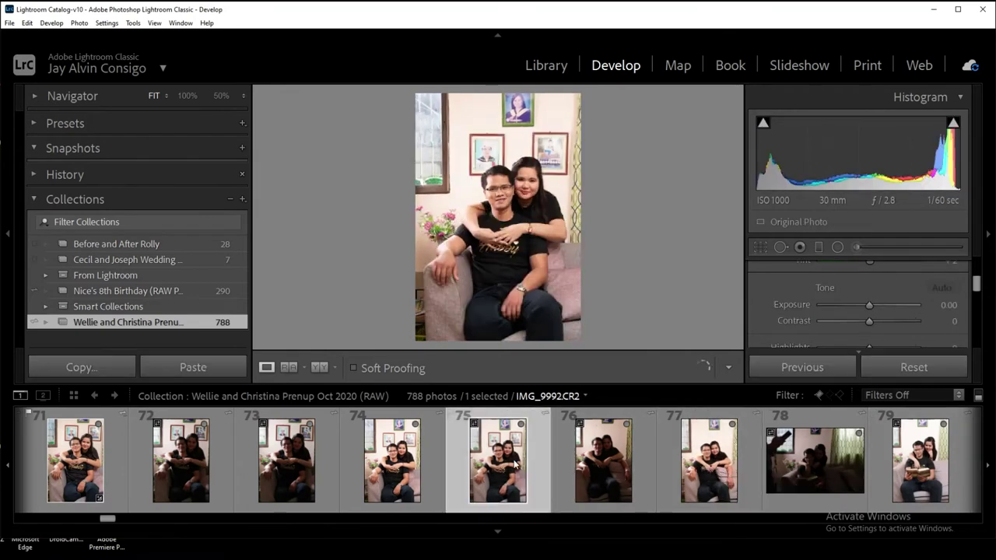
{"action": "key", "text": "p"}
{"action": "left_click", "coordinate": [722, 465]}
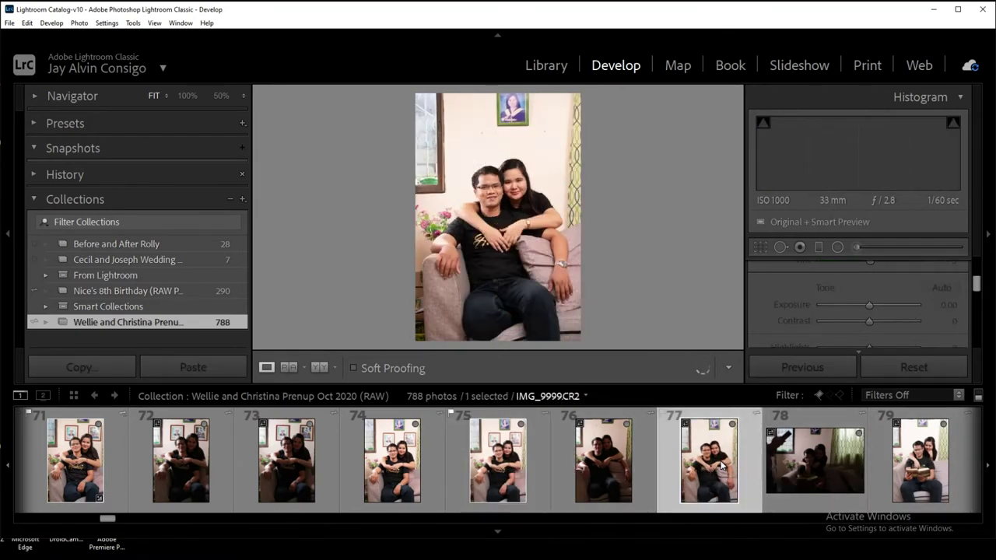
- Flag photo 77 as a pick and advance to the reading-book photo IMG_0006
{"action": "key", "text": "p"}
{"action": "key", "text": "Right"}
{"action": "key", "text": "Right"}
{"action": "key", "text": "Right"}
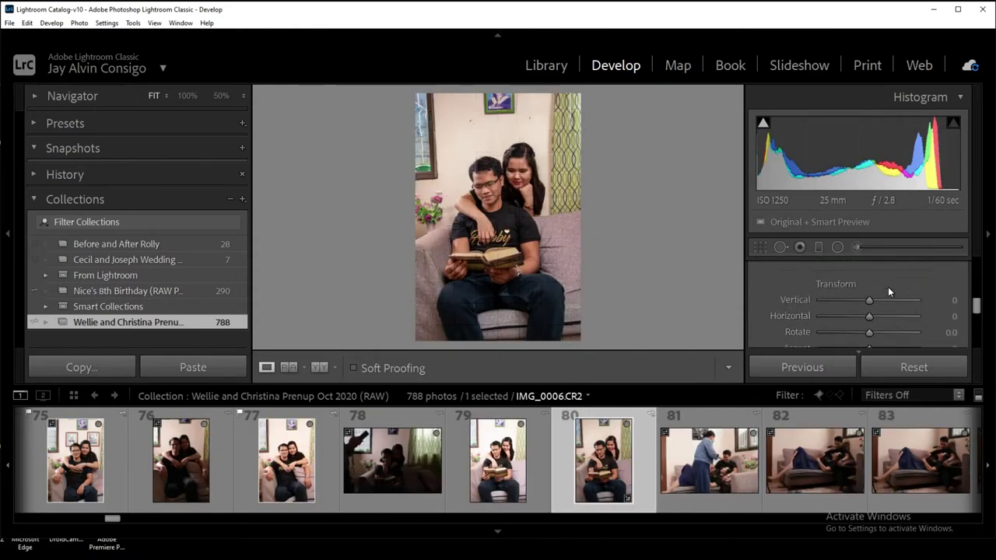
{"action": "scroll", "coordinate": [887, 287], "scroll_direction": "down", "scroll_amount": 10}
- Apply Vertical upright correction to IMG_0006, straightening it 0.69°, and confirm the crop
{"action": "left_click", "coordinate": [858, 299]}
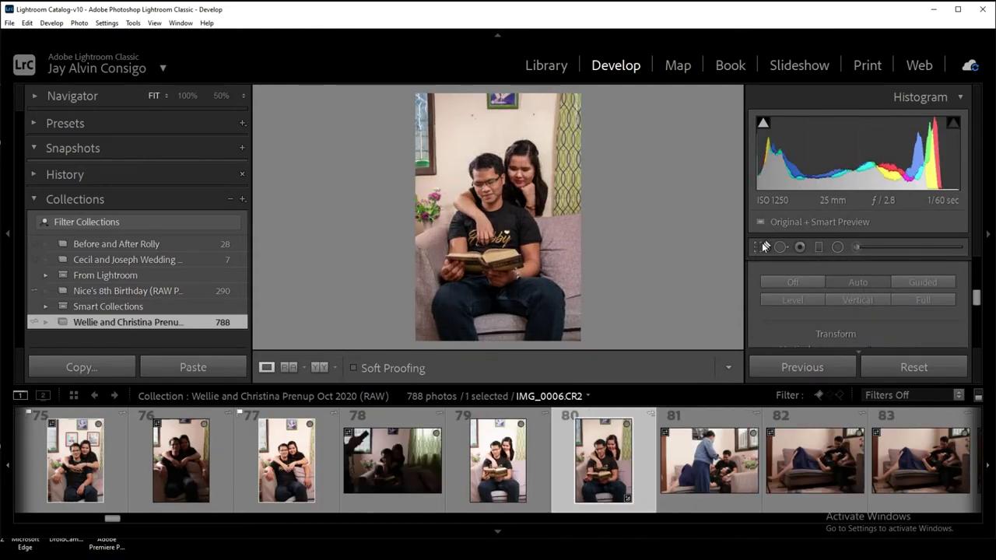
{"action": "left_click", "coordinate": [760, 246]}
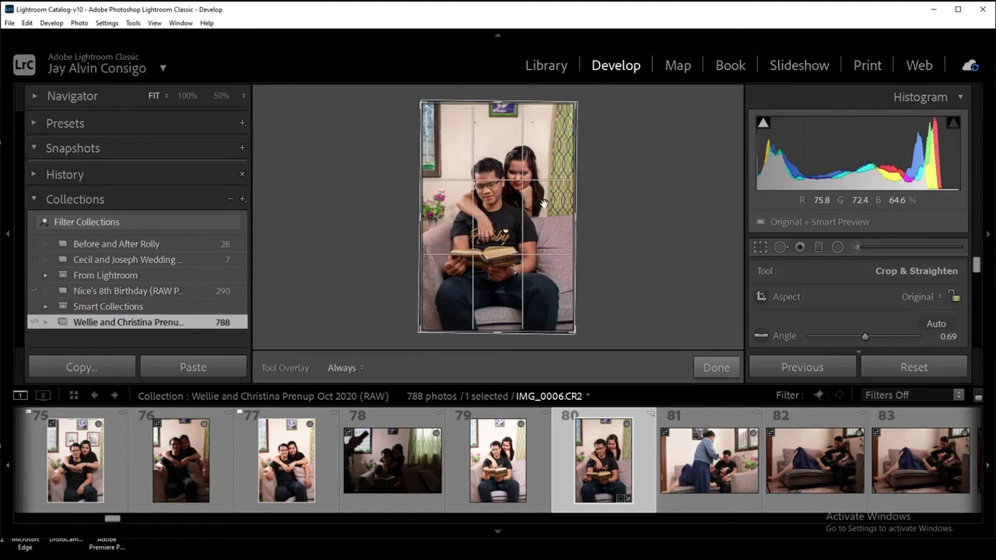
{"action": "left_click", "coordinate": [716, 368]}
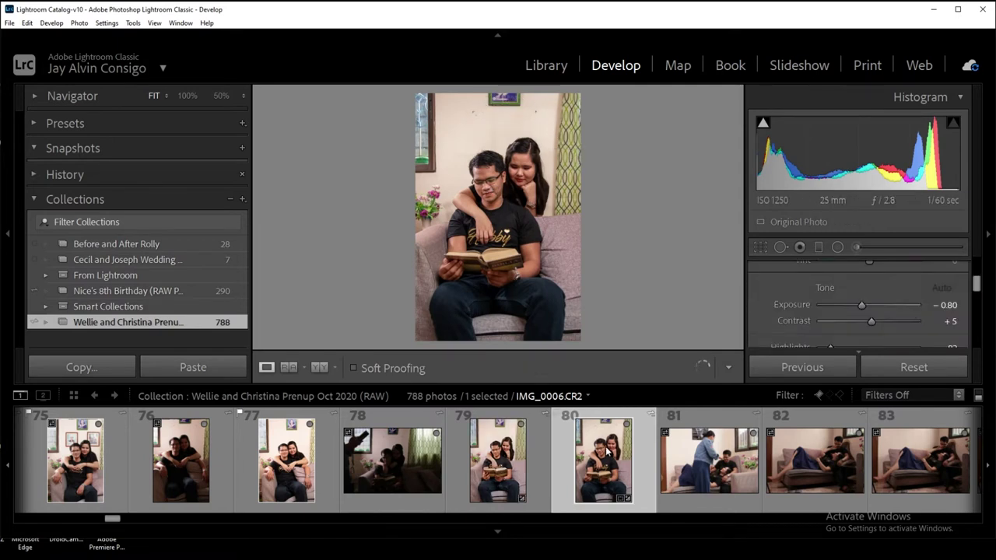
{"action": "left_click", "coordinate": [540, 458]}
- Inspect IMG_0006 at 100% zoom, flag it as a pick, and return to Fit view
{"action": "left_click", "coordinate": [519, 180]}
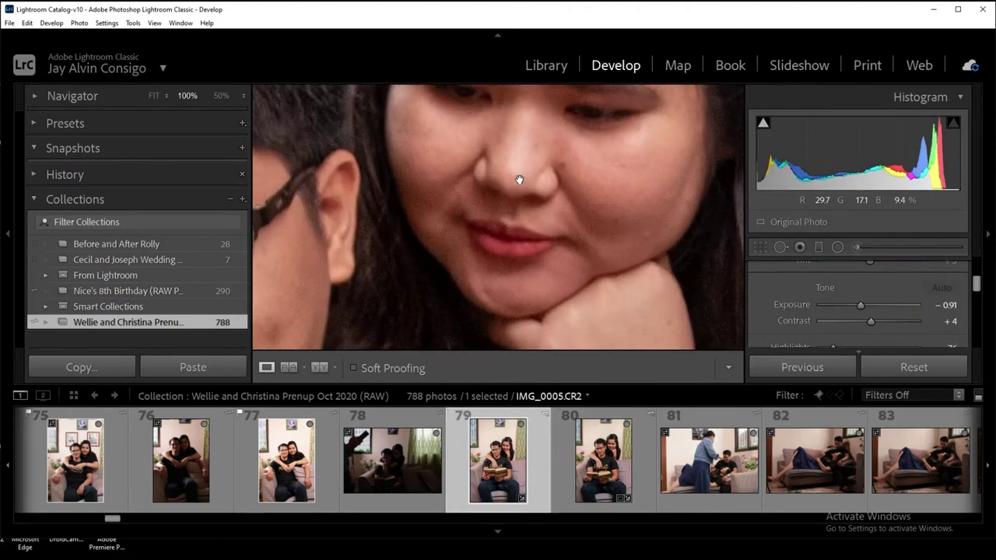
{"action": "left_click", "coordinate": [591, 455]}
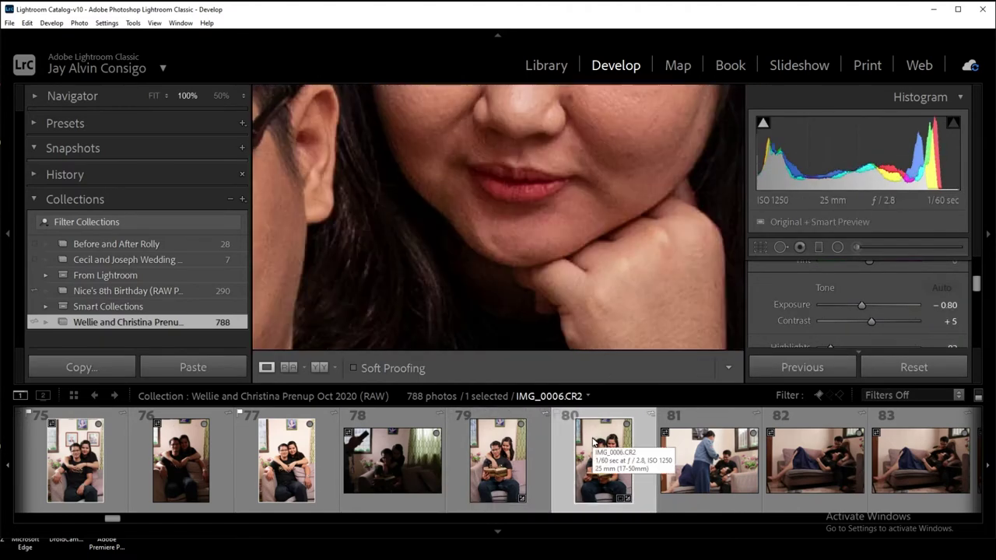
{"action": "left_click", "coordinate": [531, 441]}
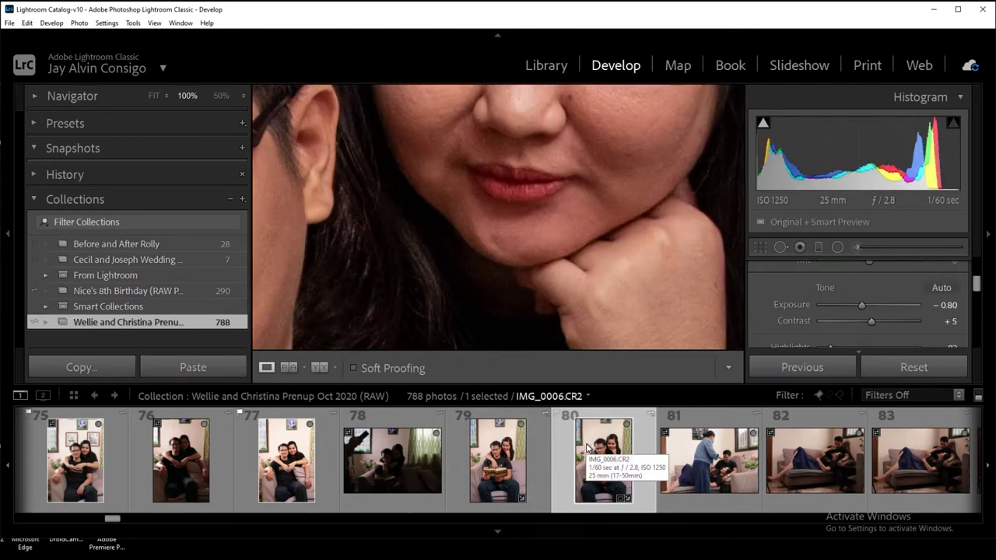
{"action": "key", "text": "p"}
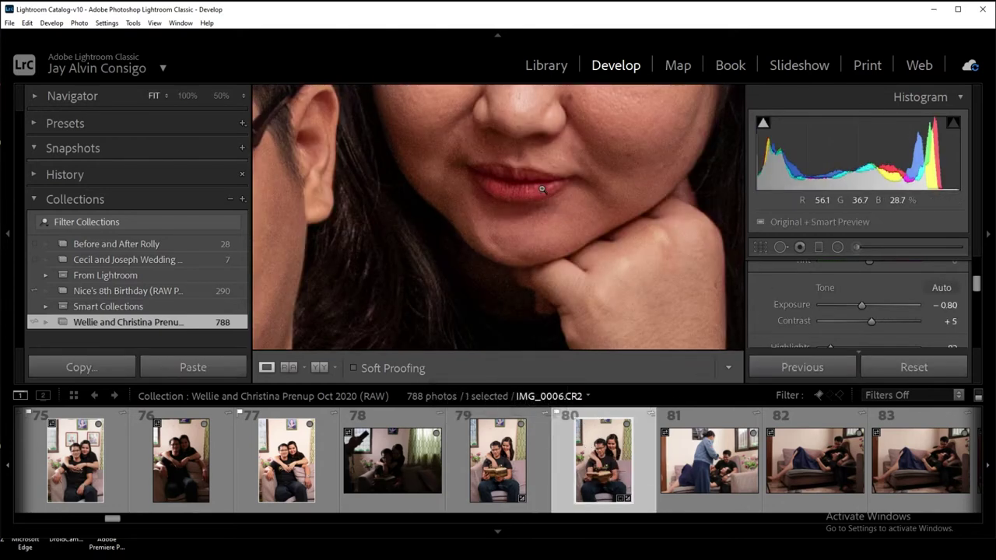
{"action": "left_click", "coordinate": [689, 231]}
{"action": "left_click", "coordinate": [839, 476]}
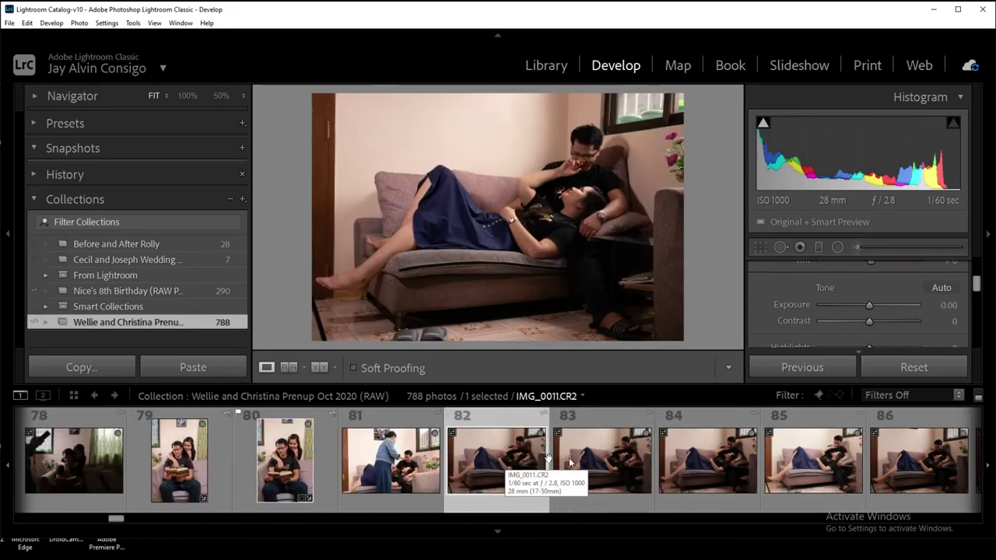
- Preview sofa photos 82 through 91, from IMG_0013 onward, comparing back to earlier shots
{"action": "left_click", "coordinate": [570, 462]}
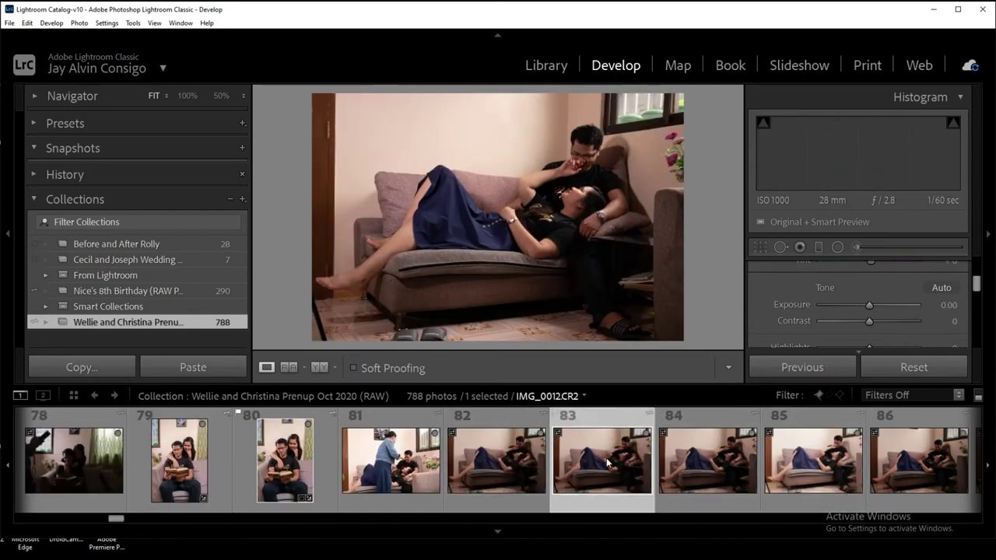
{"action": "left_click", "coordinate": [694, 465]}
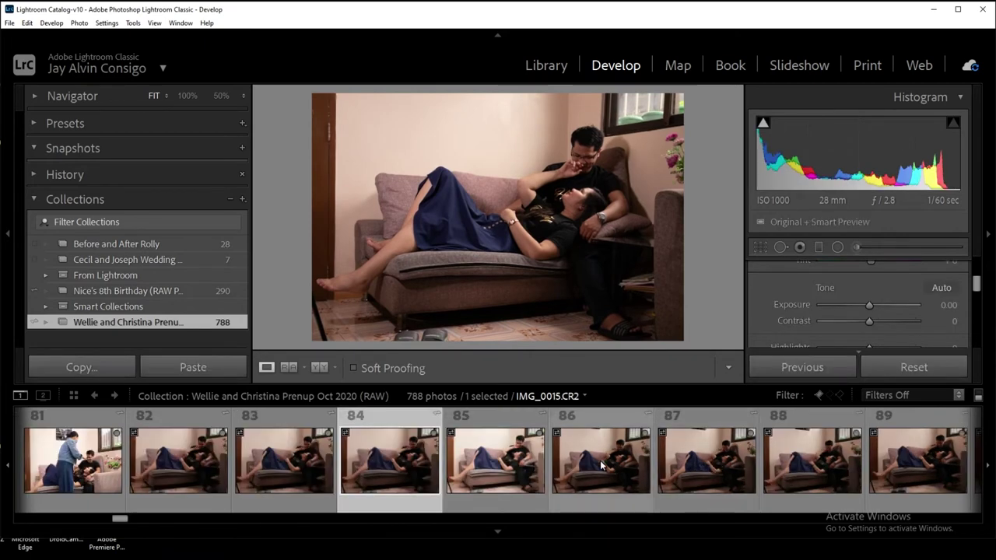
{"action": "left_click", "coordinate": [538, 460]}
{"action": "left_click", "coordinate": [286, 459]}
{"action": "left_click", "coordinate": [182, 458]}
{"action": "left_click", "coordinate": [345, 467]}
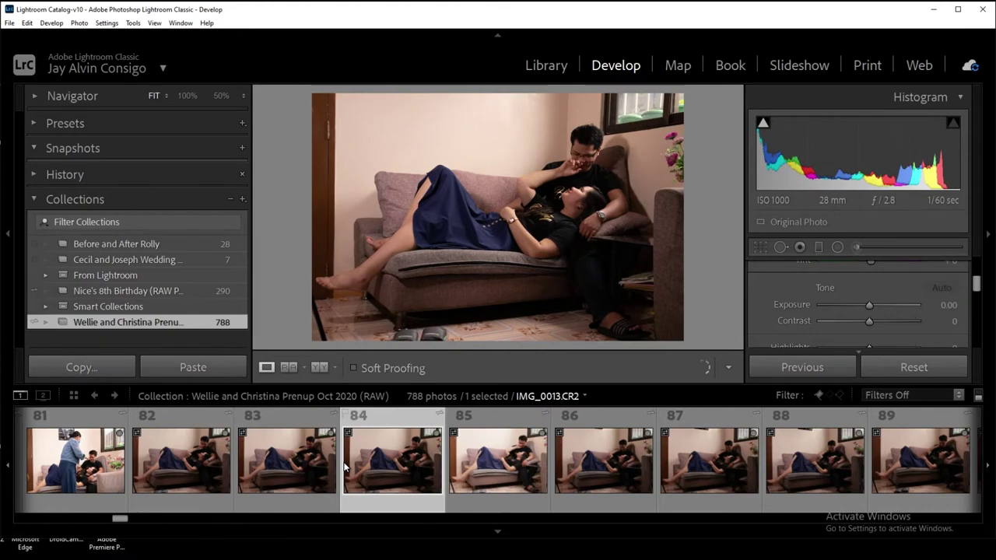
{"action": "left_click", "coordinate": [607, 459]}
{"action": "left_click", "coordinate": [702, 450]}
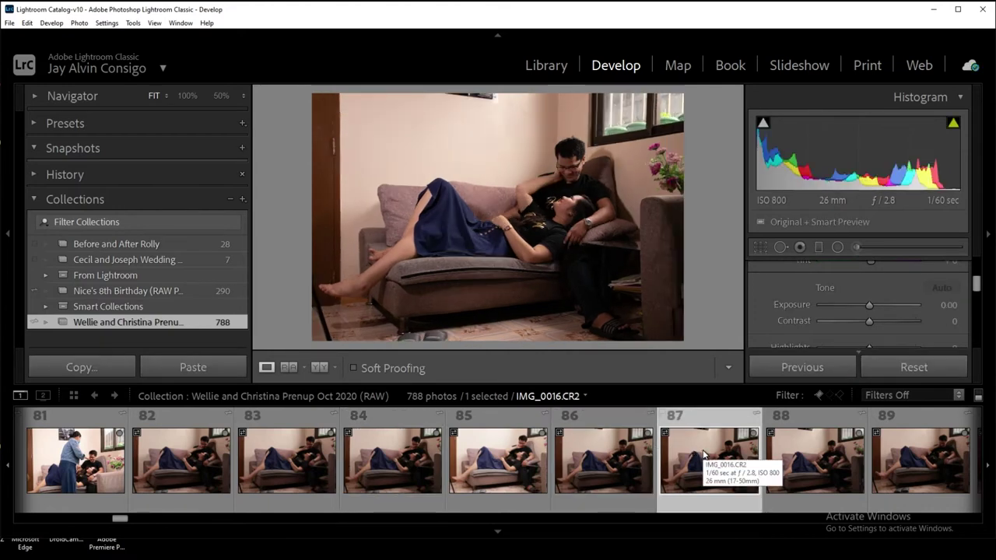
{"action": "left_click", "coordinate": [798, 469]}
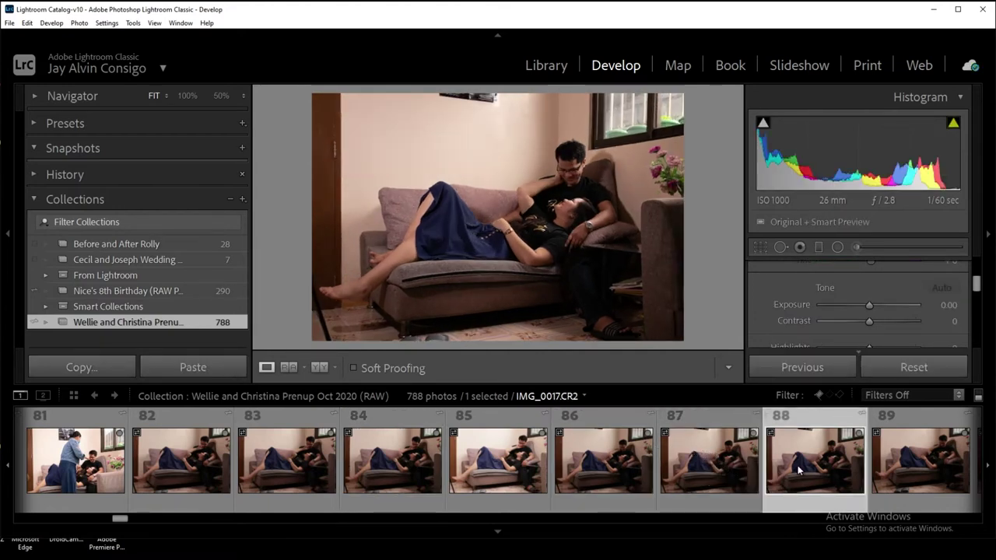
{"action": "left_click", "coordinate": [906, 460]}
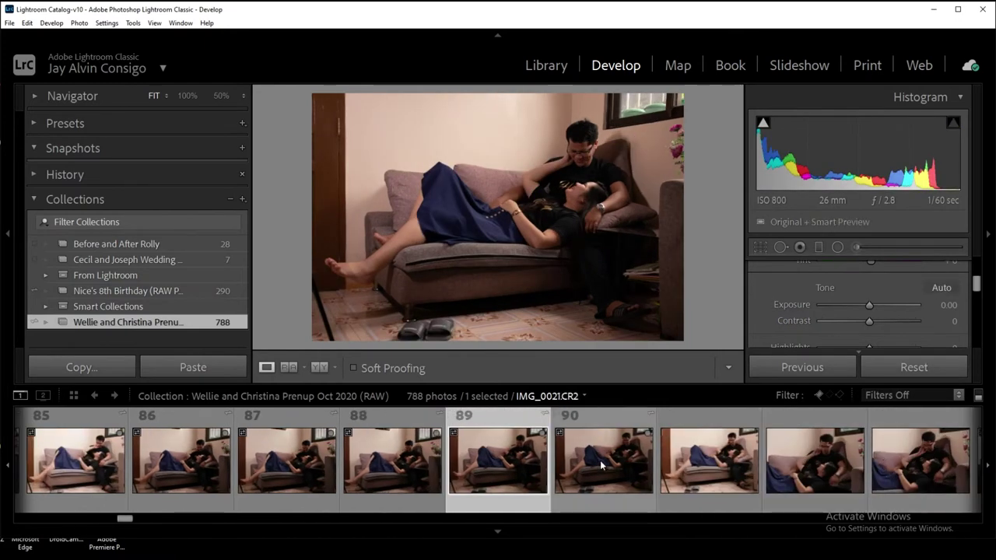
{"action": "left_click", "coordinate": [613, 467]}
{"action": "left_click", "coordinate": [698, 465]}
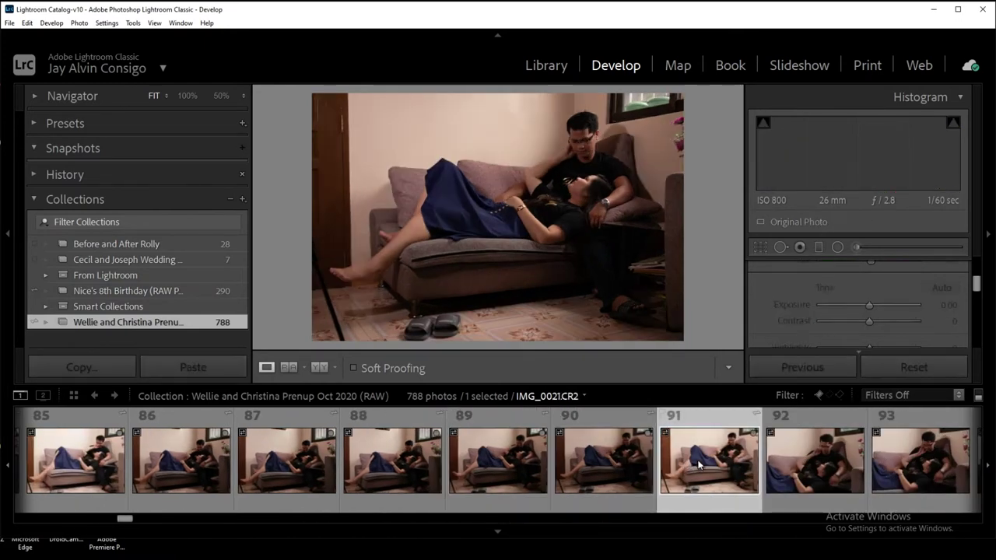
- Flag sofa photos 89 and 88 as picks
{"action": "left_click", "coordinate": [798, 465]}
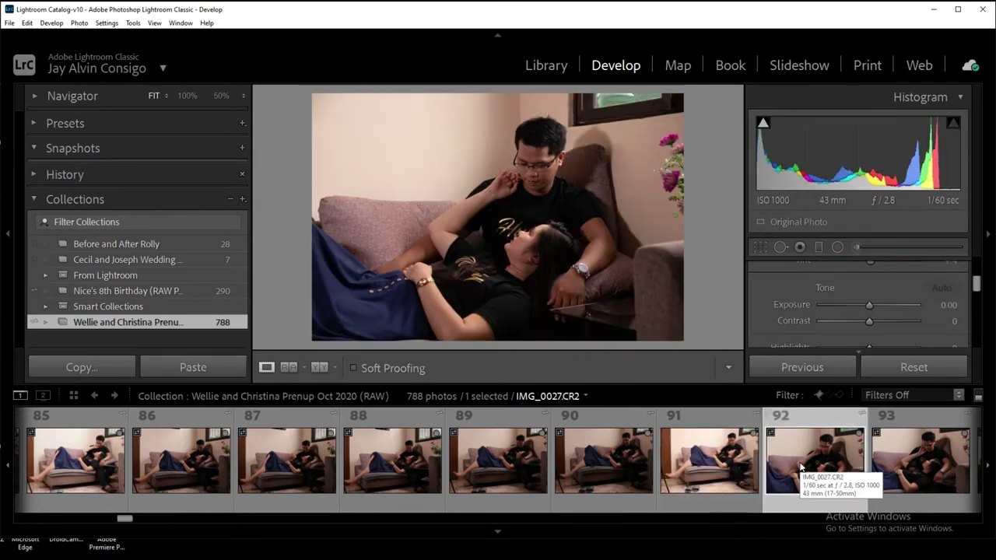
{"action": "left_click", "coordinate": [537, 461]}
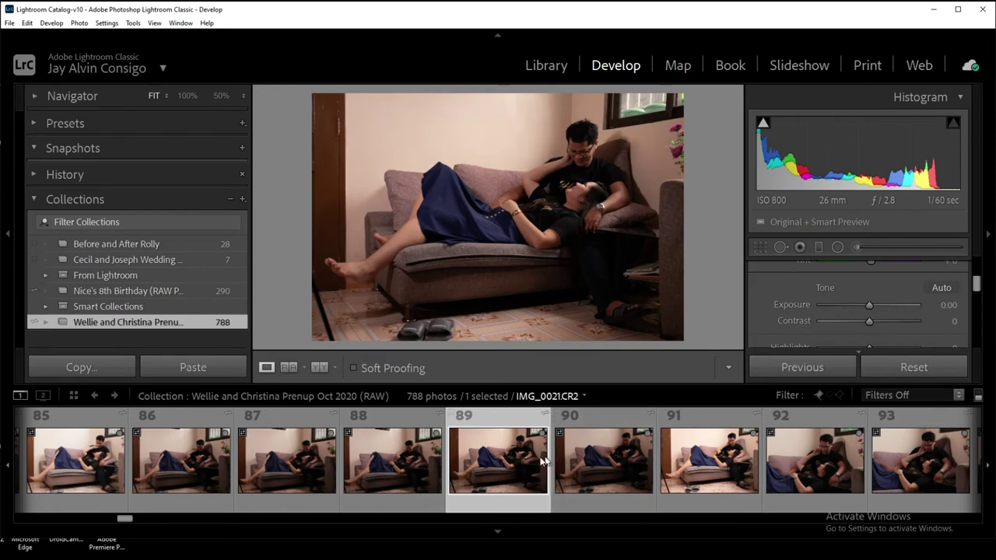
{"action": "key", "text": "p"}
{"action": "left_click", "coordinate": [401, 459]}
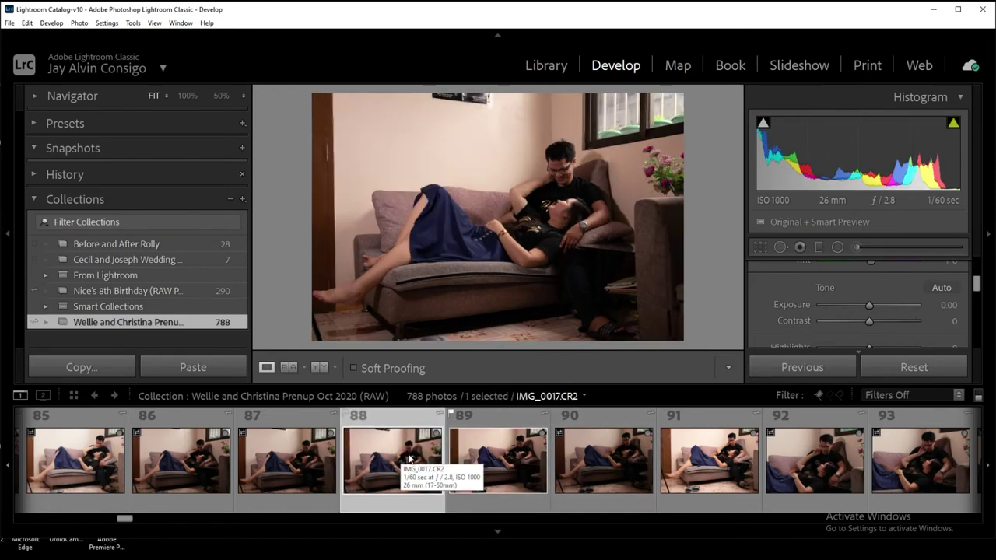
{"action": "key", "text": "p"}
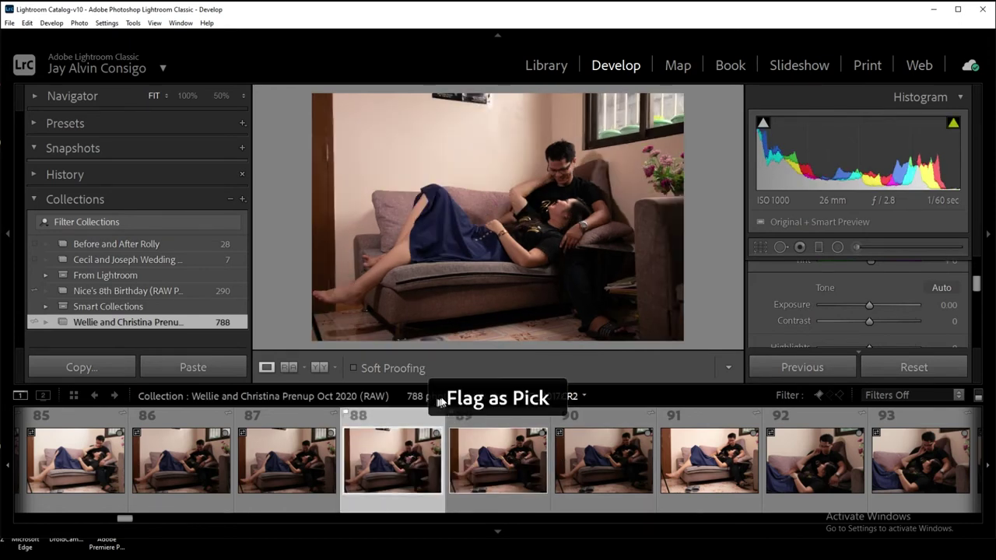
- Compare photo 86, then check photo 90 (IMG_0021) at 100% on the man's face
{"action": "left_click", "coordinate": [192, 466]}
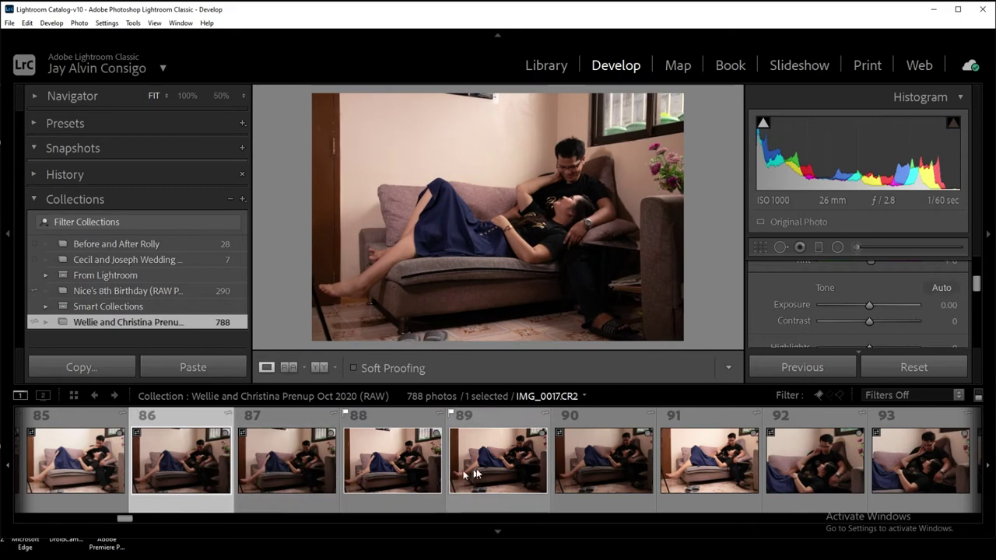
{"action": "left_click", "coordinate": [606, 474]}
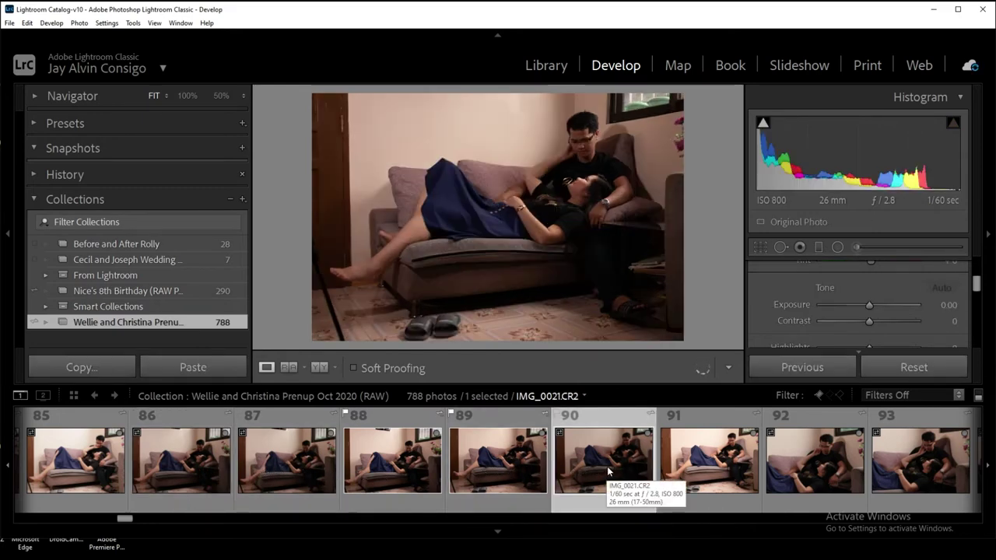
{"action": "left_click", "coordinate": [589, 161]}
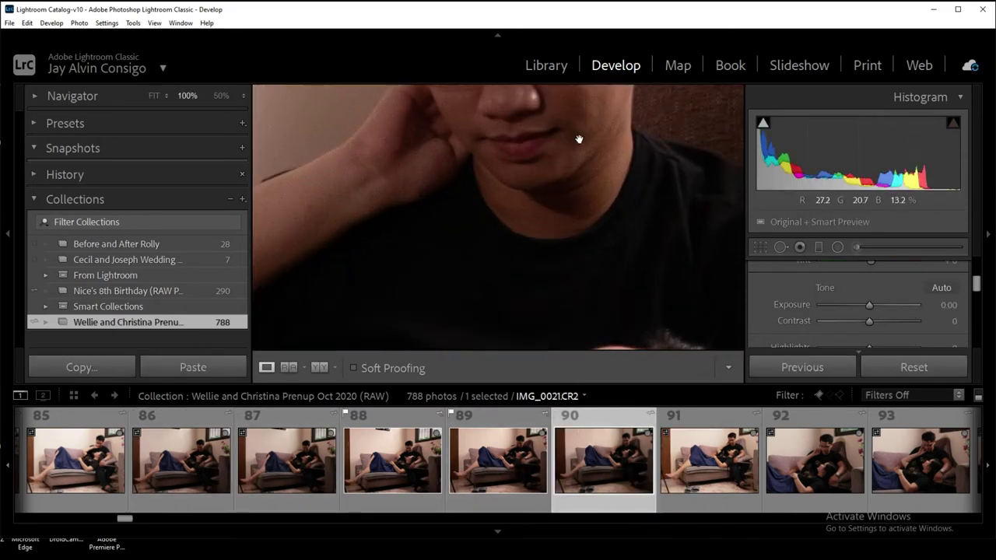
{"action": "left_click_drag", "start_coordinate": [579, 139], "coordinate": [596, 272]}
{"action": "left_click", "coordinate": [596, 253]}
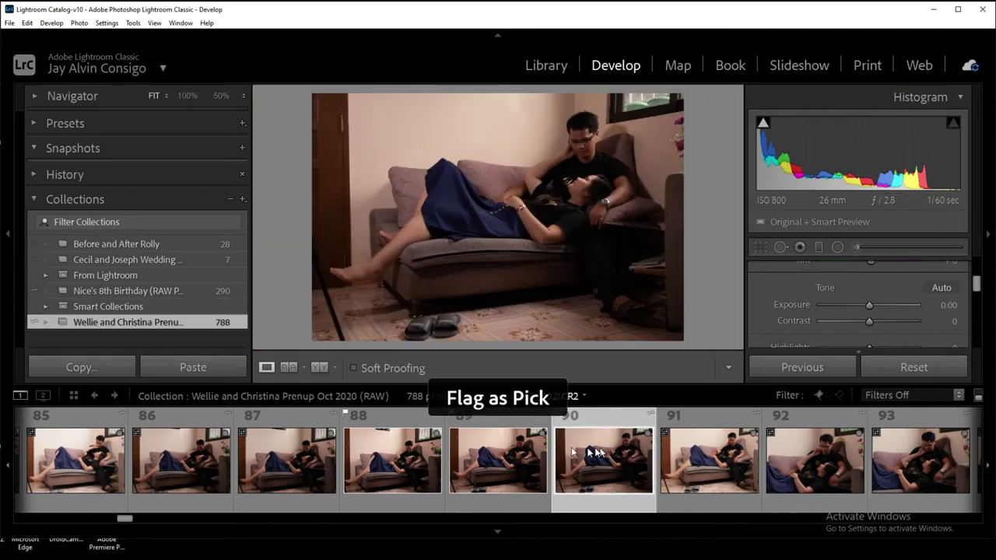
- Flag photo 90 and filter the filmstrip to the 12 flagged photos
{"action": "key", "text": "Left"}
{"action": "key", "text": "Left"}
{"action": "left_click", "coordinate": [630, 460]}
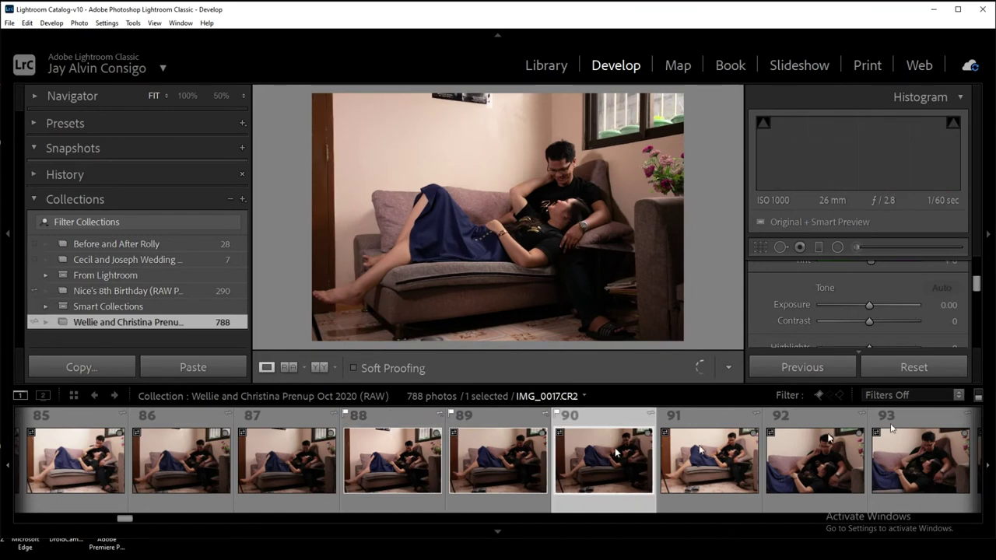
{"action": "key", "text": "ctrl+l"}
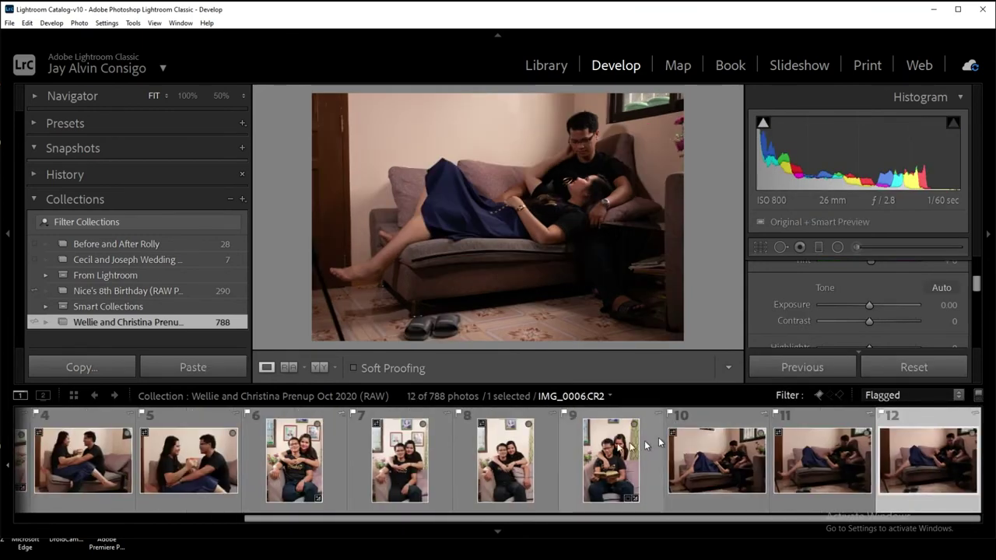
- Select the 12 flagged photos, turn Filters Off to show all 788, and reopen photo 92 (IMG_0027)
{"action": "scroll", "coordinate": [234, 466], "scroll_direction": "up", "scroll_amount": 3}
{"action": "left_click", "coordinate": [76, 487]}
{"action": "key", "text": "ctrl+a"}
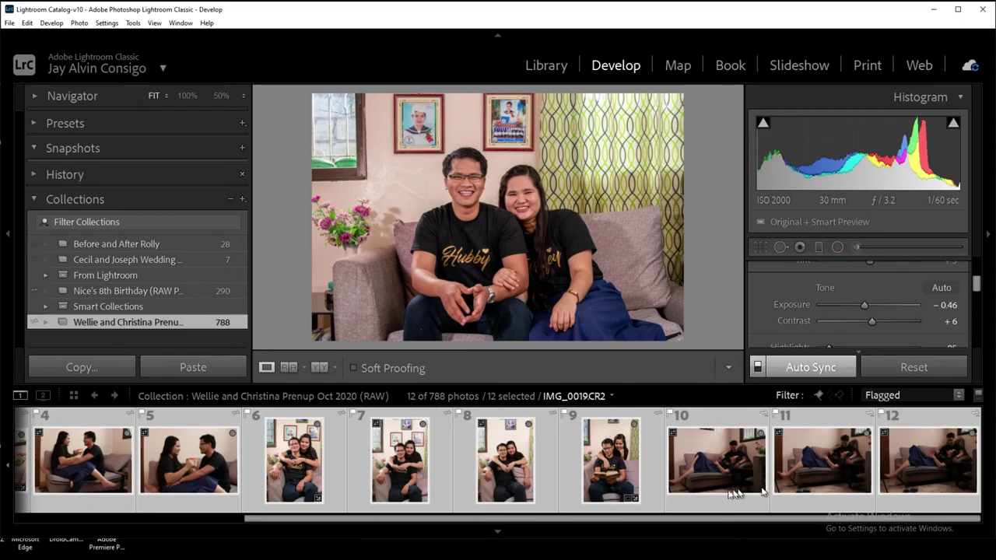
{"action": "left_click", "coordinate": [978, 395]}
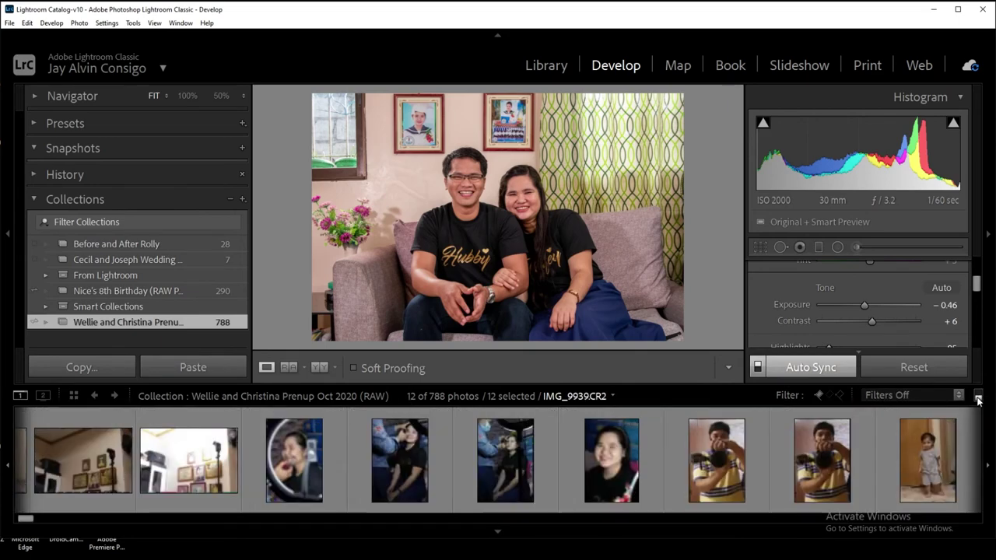
{"action": "scroll", "coordinate": [631, 476], "scroll_direction": "down", "scroll_amount": 10}
{"action": "left_click", "coordinate": [677, 482]}
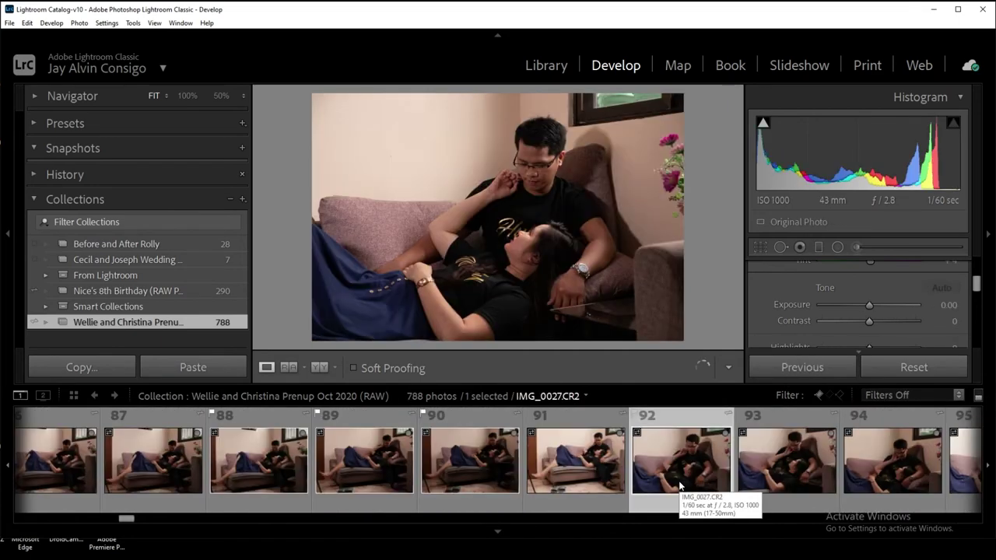
- Review sofa photos 91 through 94, checking IMG_0029 at 100% for detail
{"action": "left_click", "coordinate": [783, 476]}
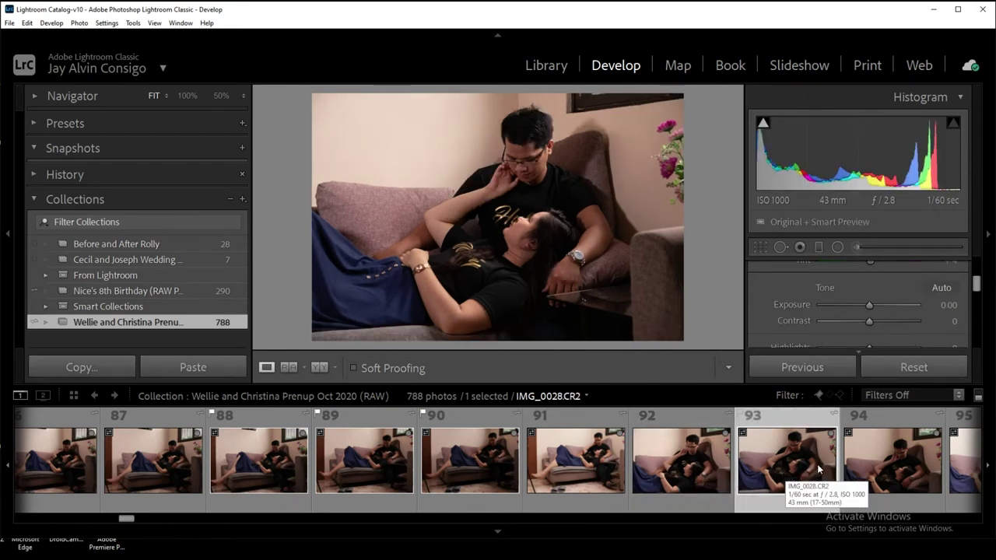
{"action": "left_click", "coordinate": [887, 466]}
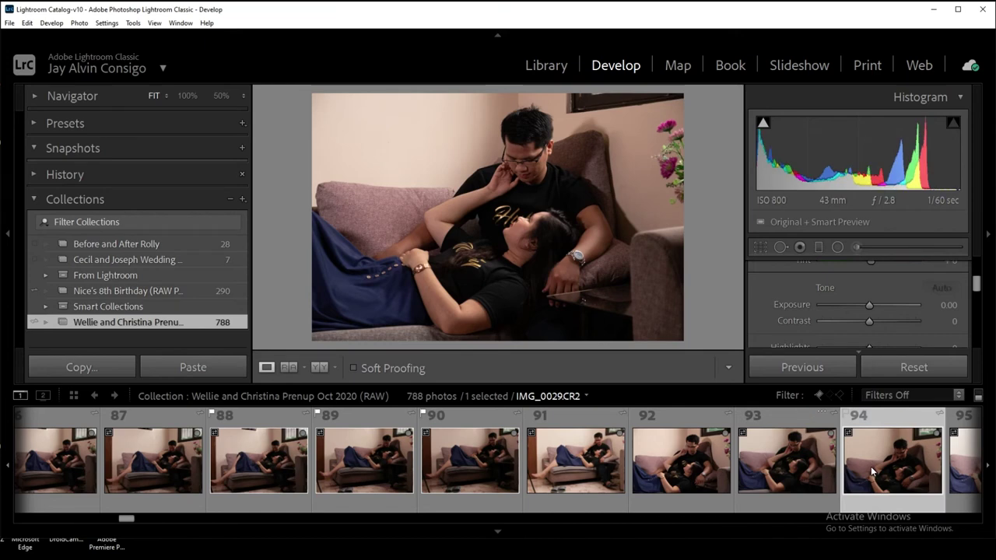
{"action": "left_click", "coordinate": [574, 258]}
{"action": "left_click", "coordinate": [574, 259]}
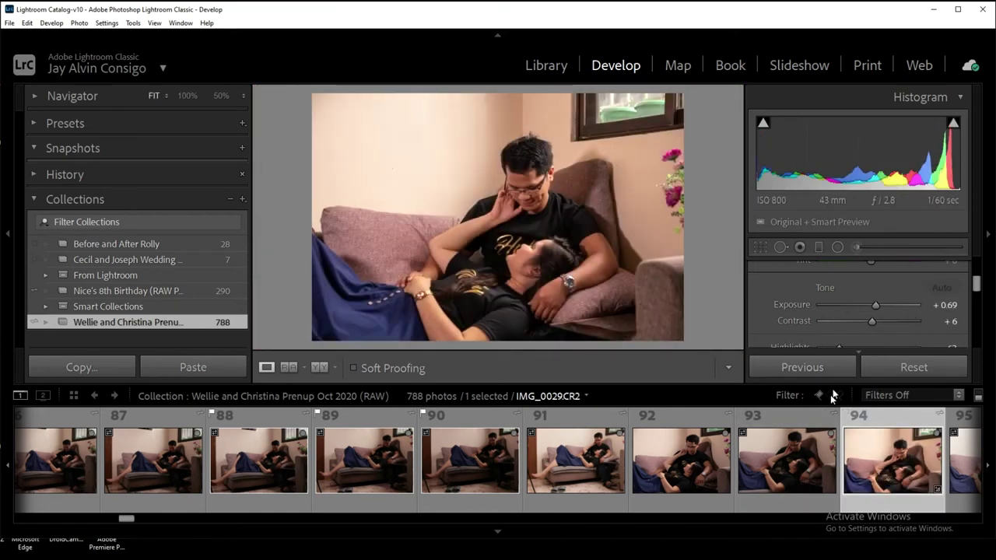
{"action": "left_click", "coordinate": [786, 459]}
{"action": "left_click", "coordinate": [696, 451]}
{"action": "key", "text": "Left"}
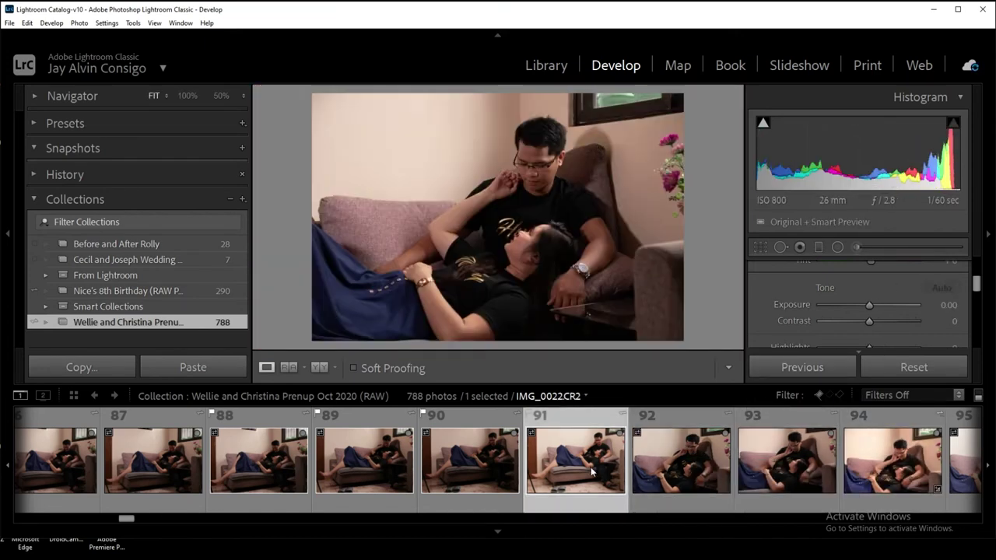
{"action": "left_click", "coordinate": [708, 447]}
{"action": "left_click", "coordinate": [763, 456]}
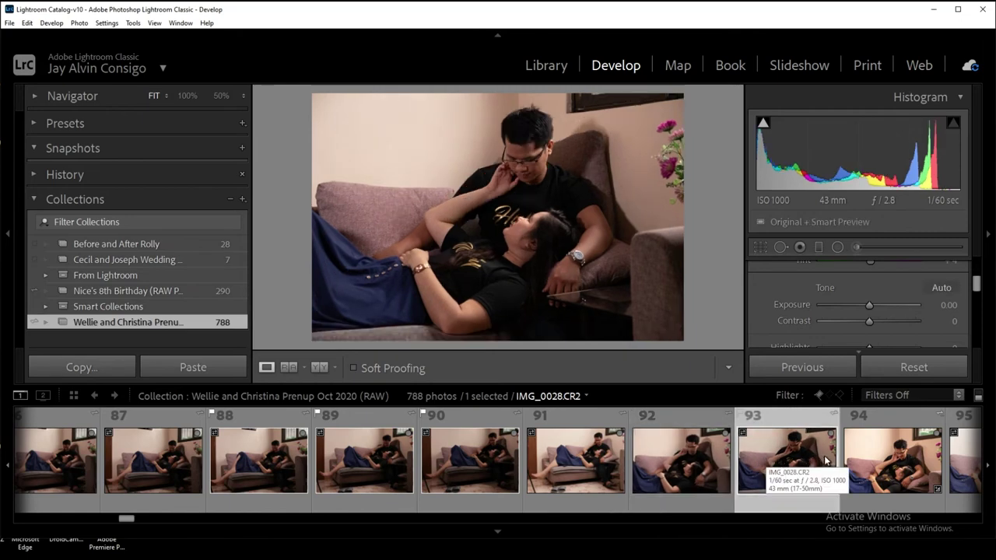
{"action": "left_click", "coordinate": [885, 467]}
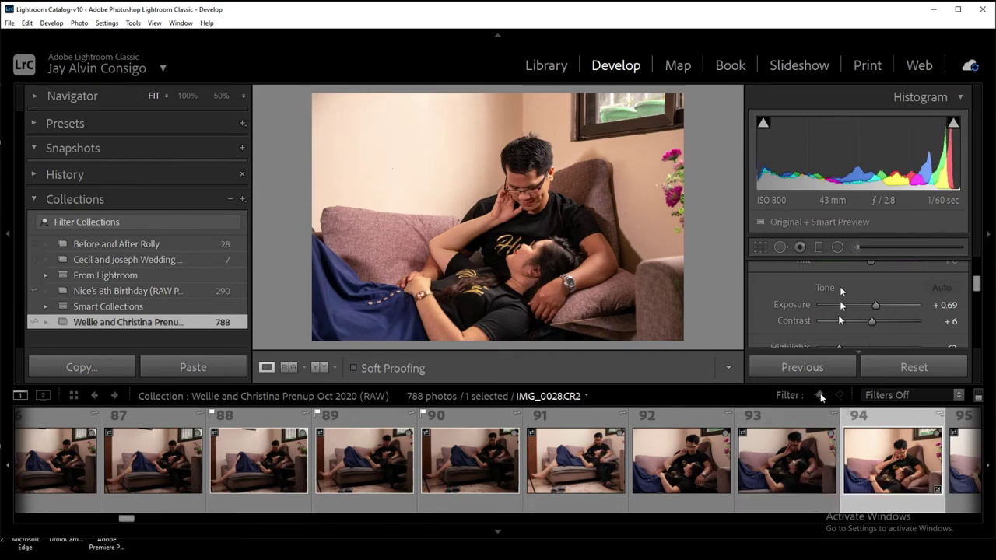
{"action": "left_click", "coordinate": [782, 459]}
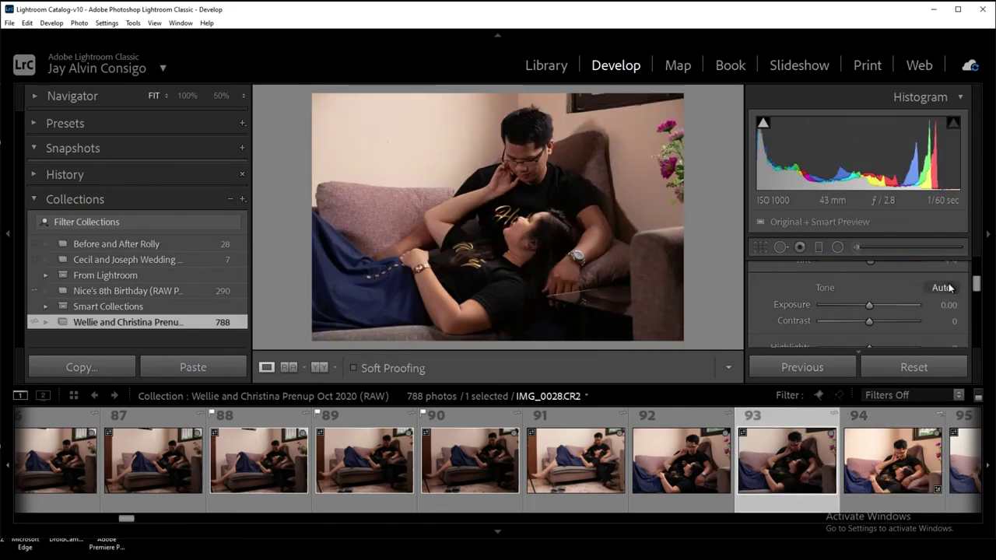
- Apply Auto tone to photo 92 (IMG_0027) and flag it as a pick
{"action": "left_click", "coordinate": [698, 464]}
{"action": "left_click", "coordinate": [943, 287]}
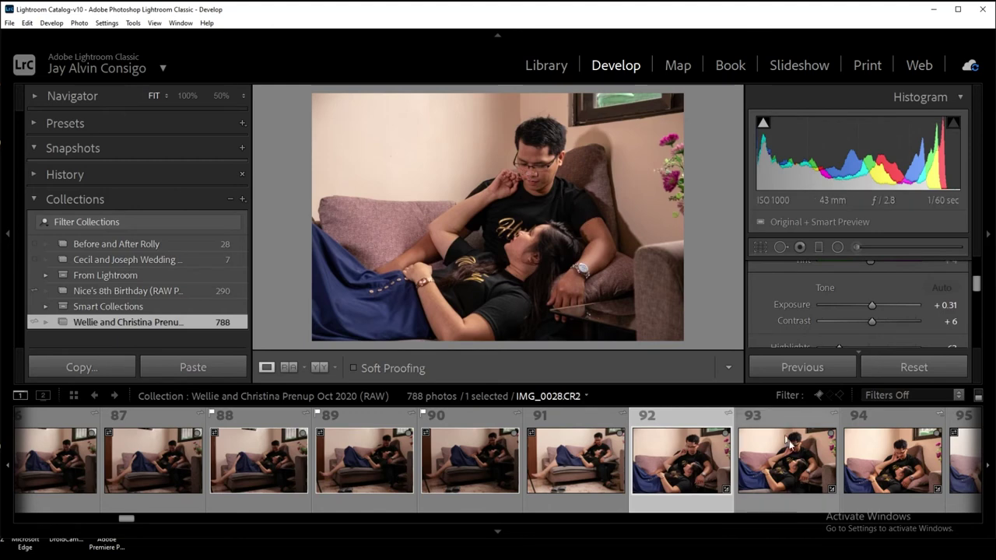
{"action": "key", "text": "p"}
- Compare photos 92, 93 and 94, inspecting the man's face up close
{"action": "left_click", "coordinate": [799, 469]}
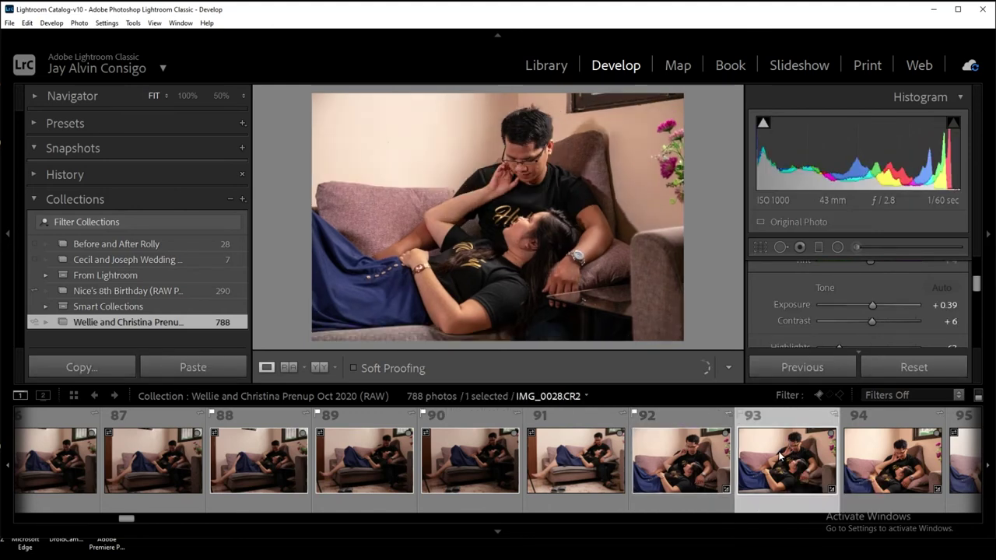
{"action": "left_click", "coordinate": [869, 464]}
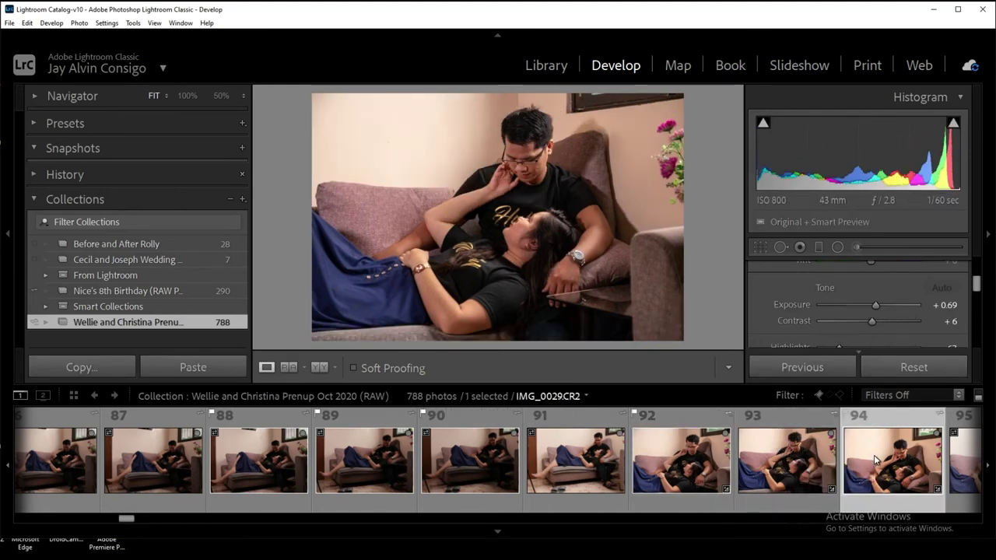
{"action": "left_click", "coordinate": [799, 465]}
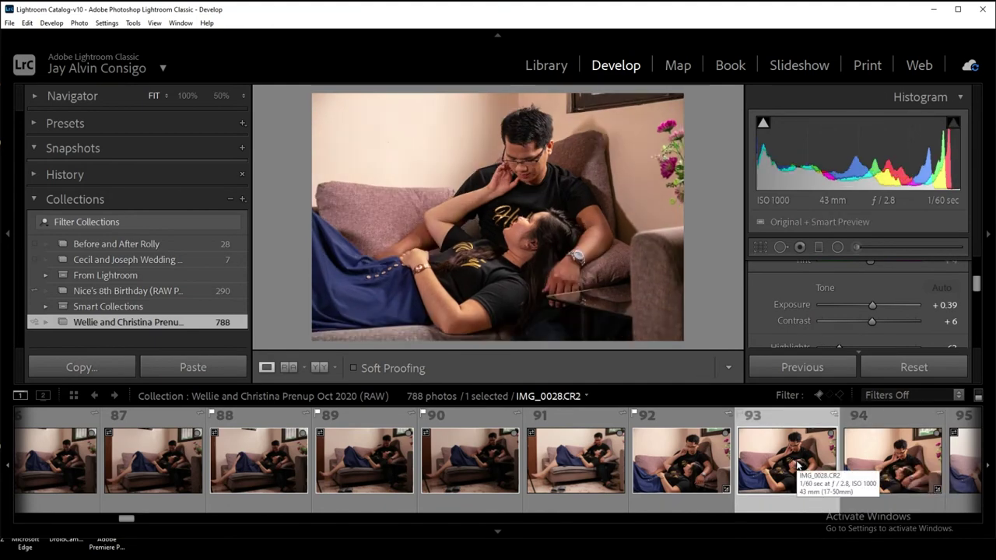
{"action": "left_click", "coordinate": [883, 458]}
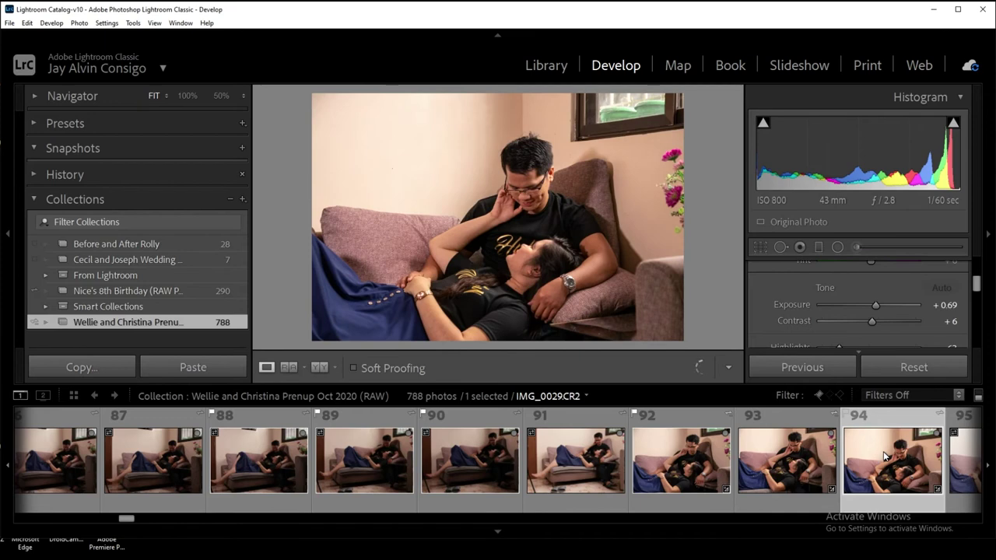
{"action": "left_click_drag", "start_coordinate": [516, 195], "coordinate": [616, 247]}
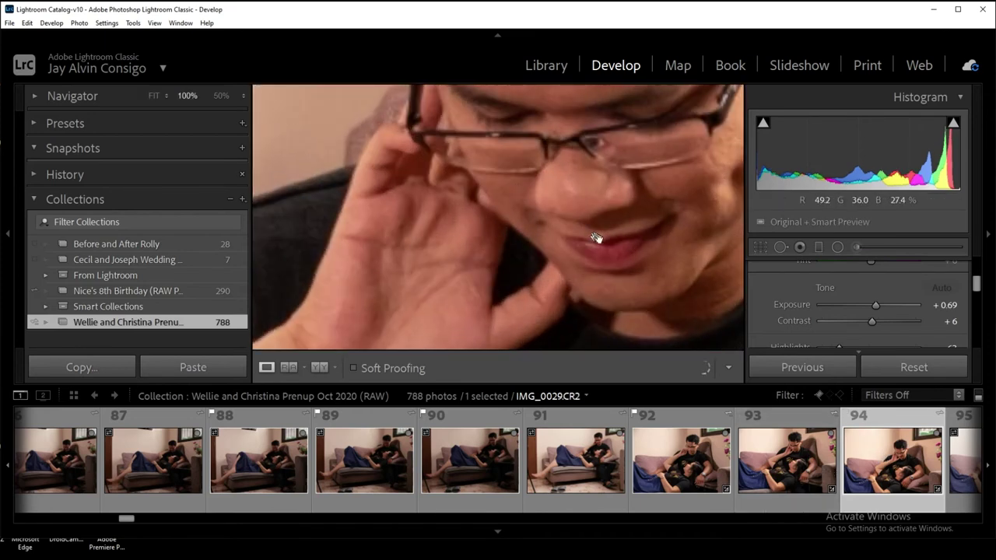
{"action": "left_click", "coordinate": [789, 471]}
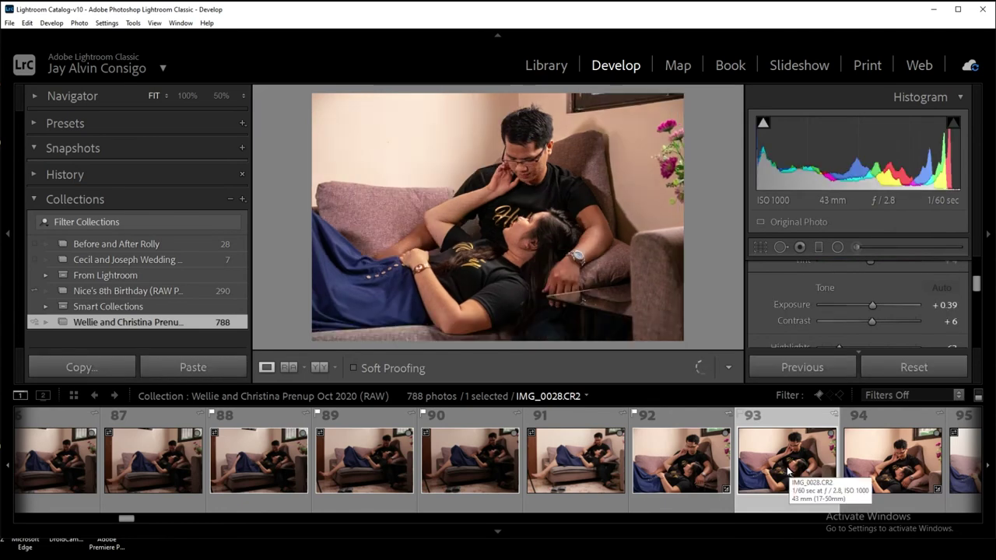
{"action": "left_click", "coordinate": [778, 462]}
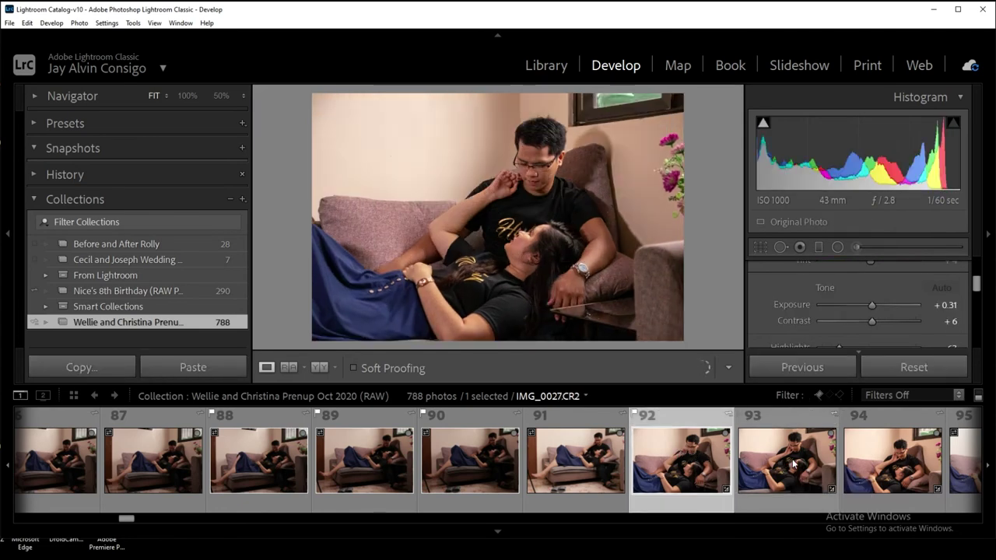
{"action": "left_click", "coordinate": [793, 464]}
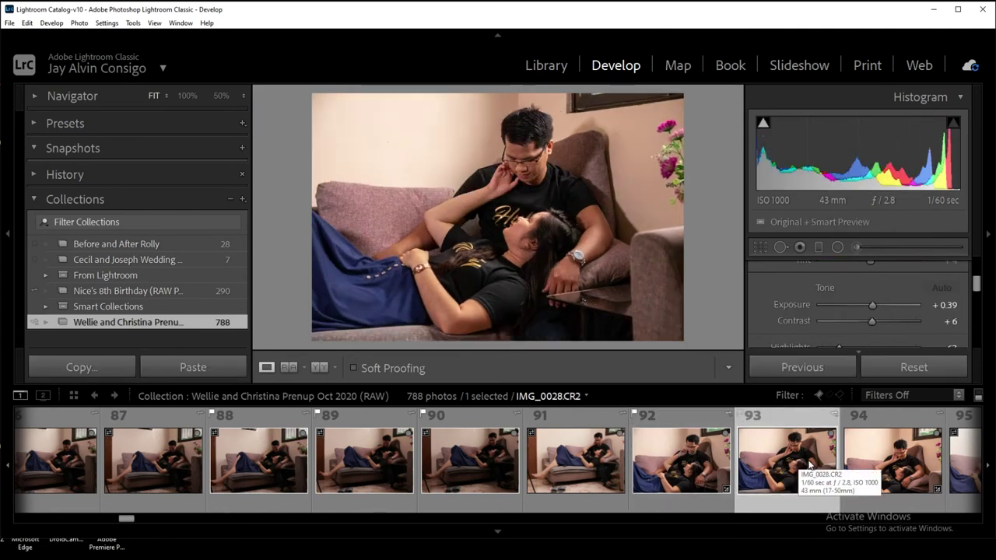
{"action": "mouse_move", "coordinate": [893, 461]}
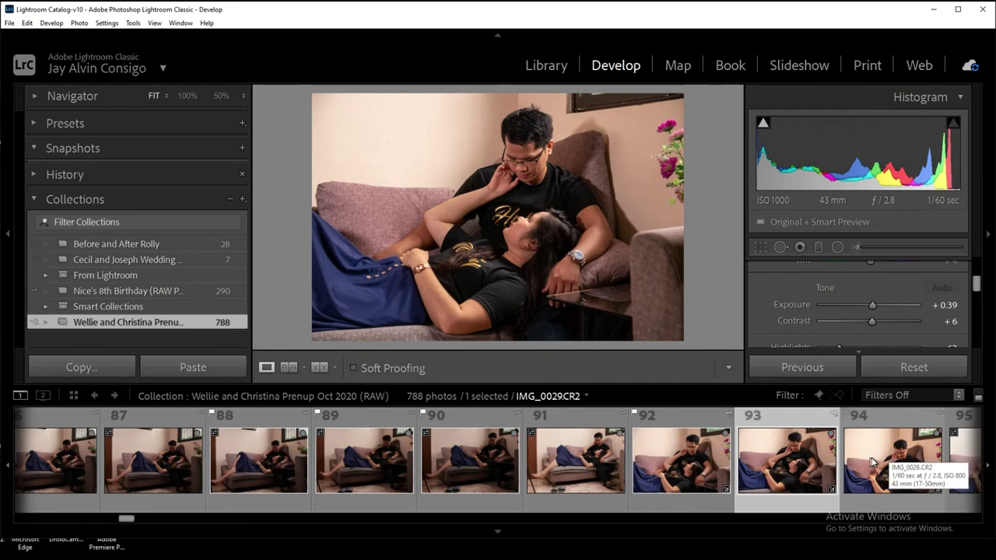
{"action": "left_click", "coordinate": [871, 461]}
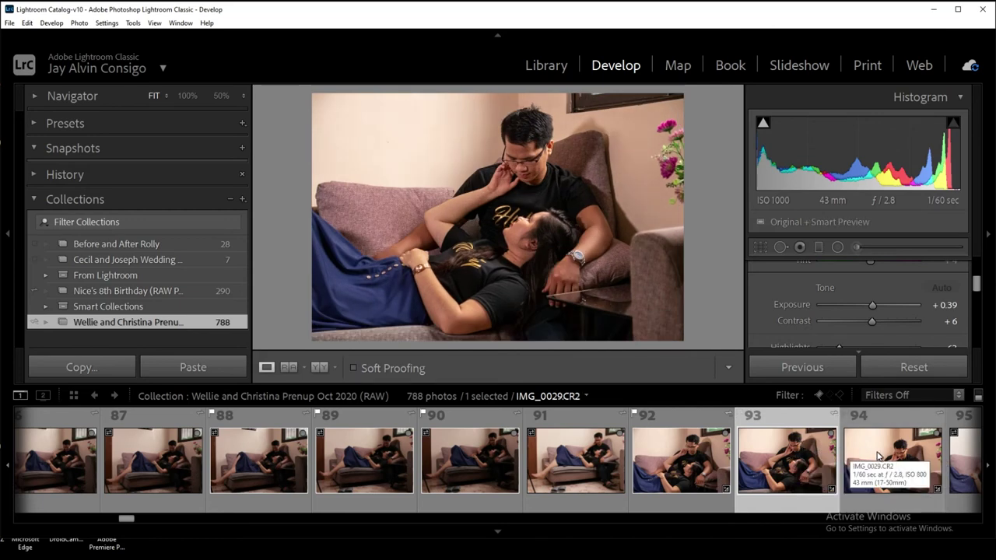
- Flag sofa photos 93 and 94 as picks
{"action": "left_click", "coordinate": [877, 455]}
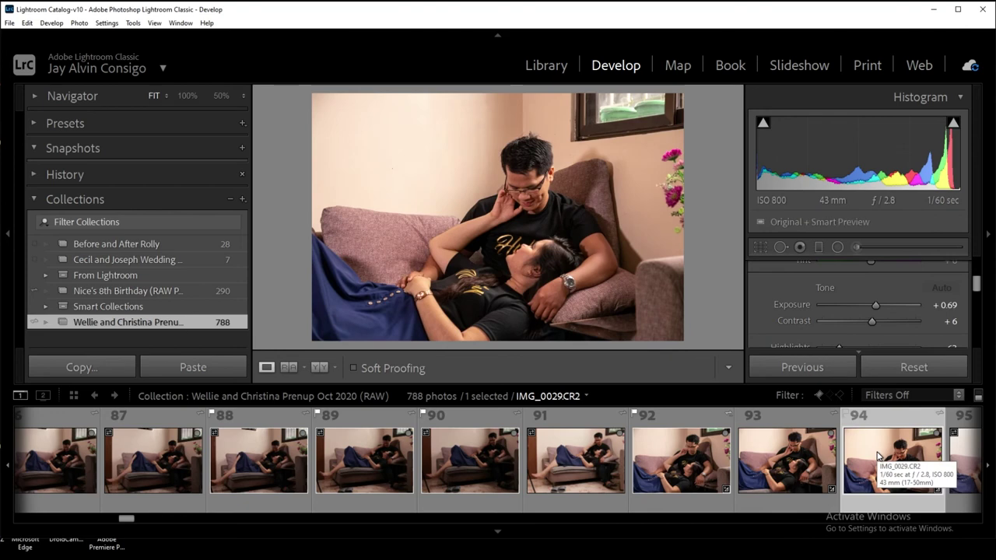
{"action": "left_click", "coordinate": [813, 460]}
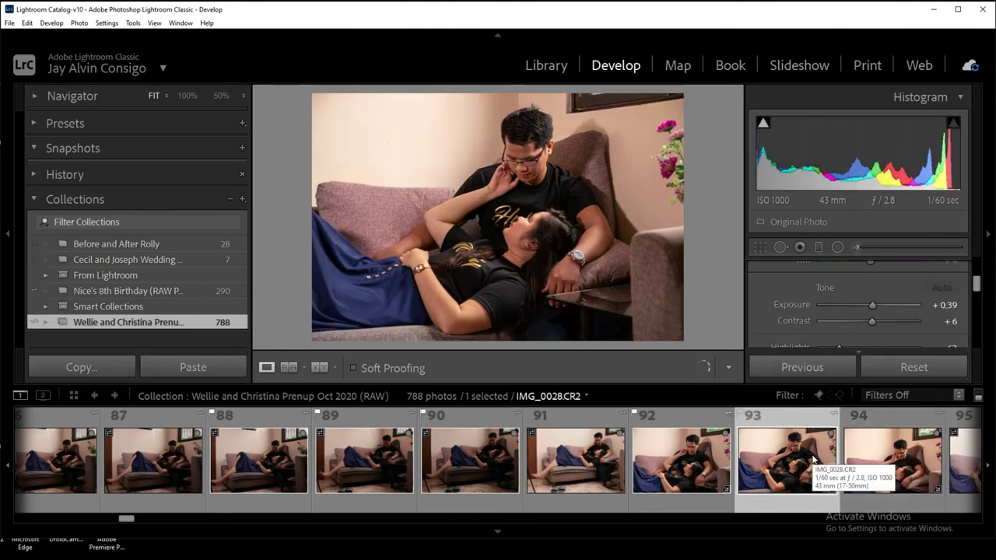
{"action": "key", "text": "p"}
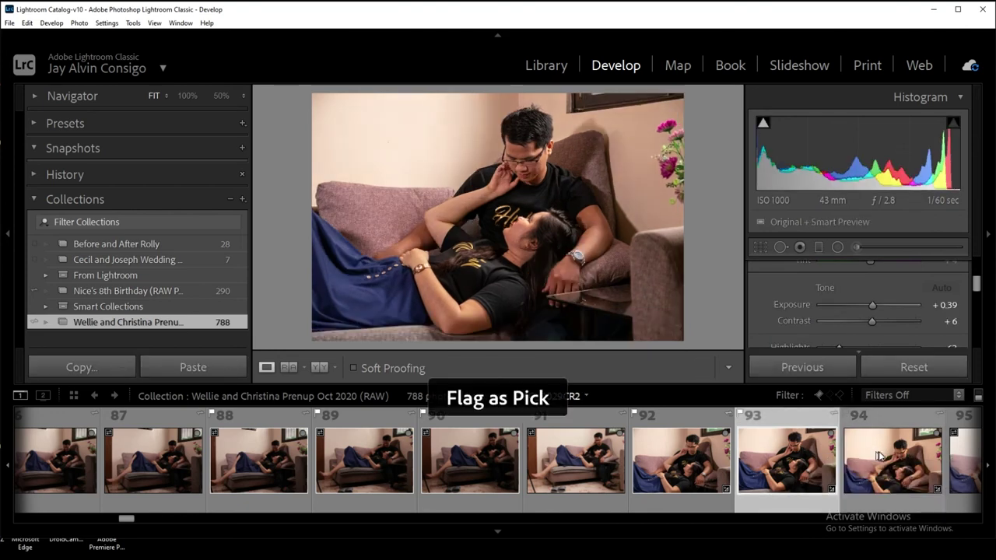
{"action": "left_click", "coordinate": [877, 454]}
{"action": "key", "text": "p"}
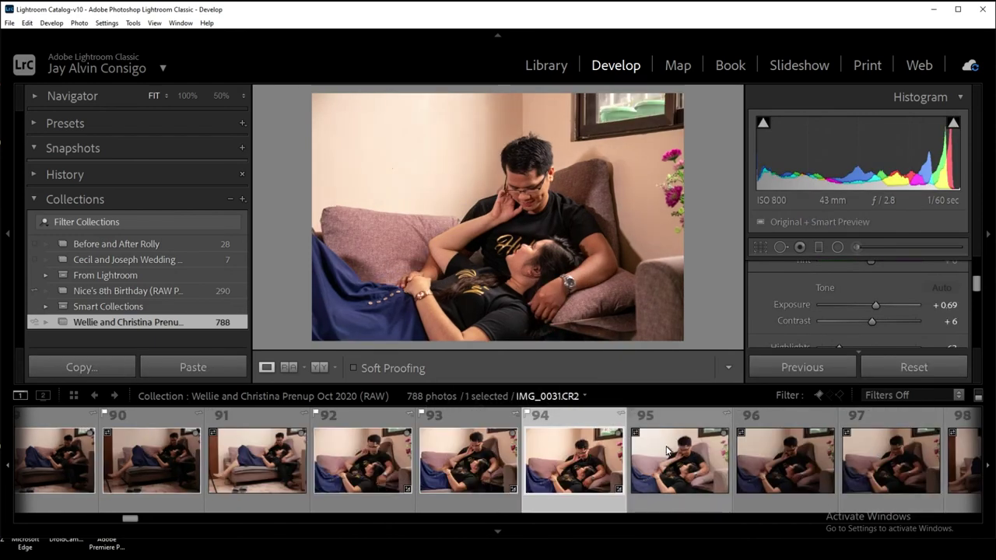
- Check photo 95 at 100% on the hands and apply Auto tone to it
{"action": "left_click", "coordinate": [666, 451]}
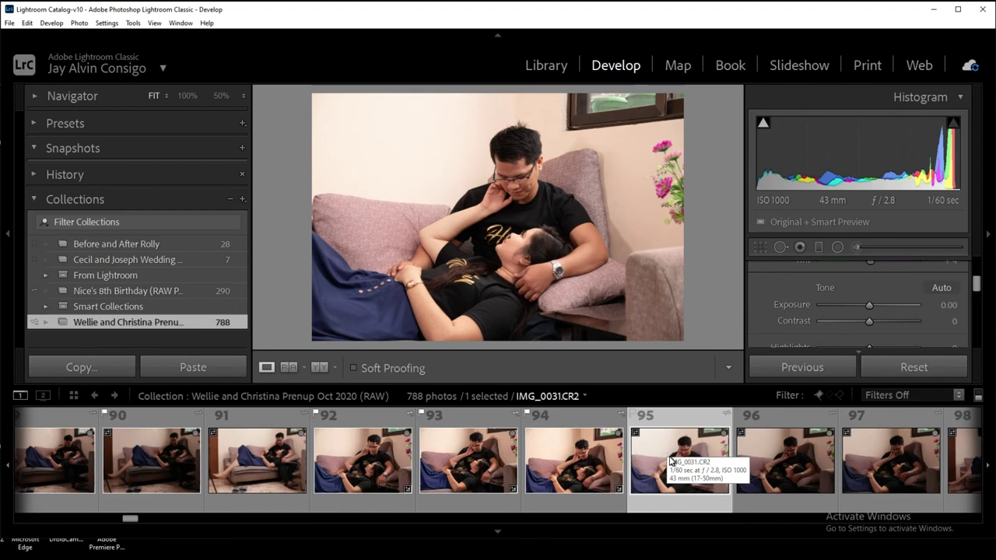
{"action": "left_click", "coordinate": [499, 190]}
{"action": "left_click", "coordinate": [687, 208]}
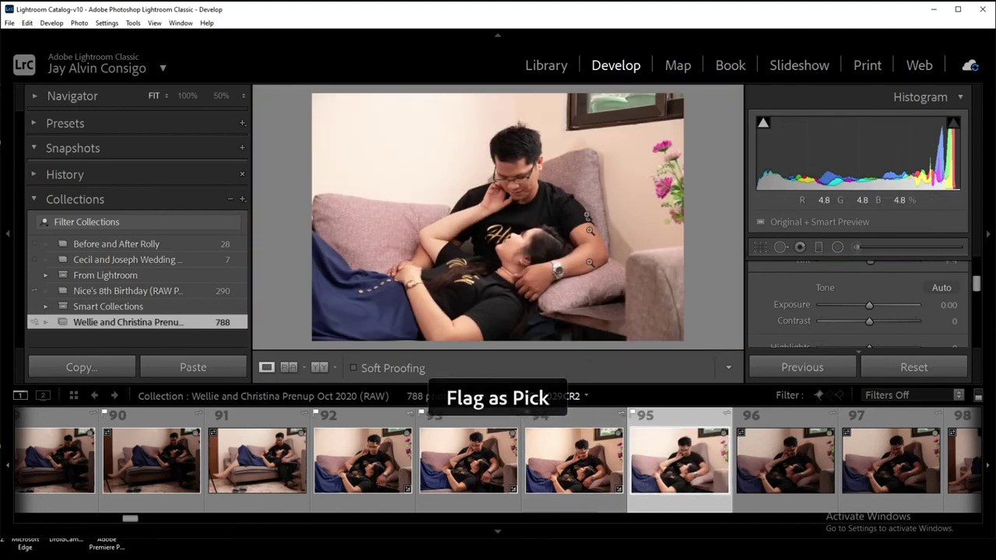
{"action": "left_click", "coordinate": [940, 288]}
- Step back through photos 94 to 92, then review photos 96 and 97
{"action": "left_click", "coordinate": [563, 455]}
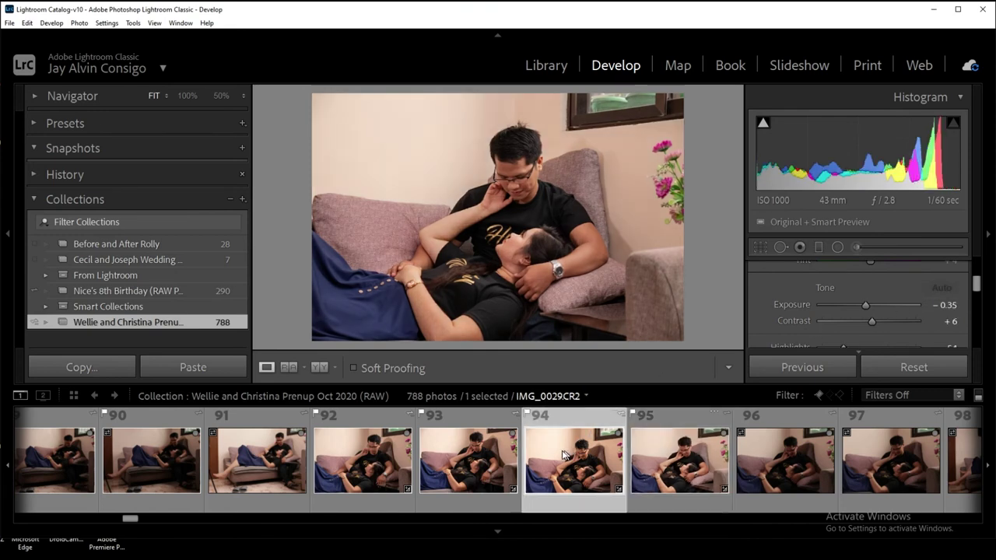
{"action": "key", "text": "Left"}
{"action": "key", "text": "Left"}
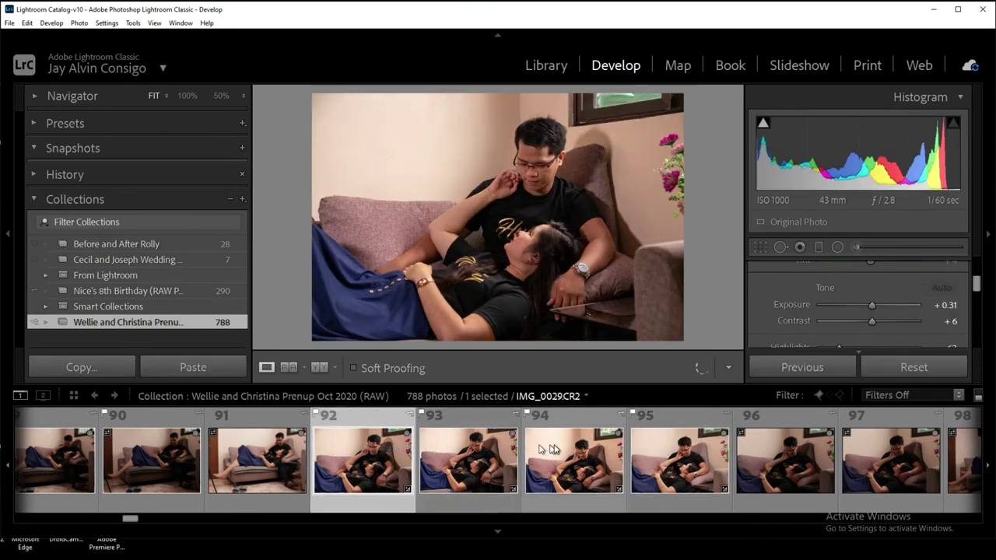
{"action": "key", "text": "Right"}
{"action": "key", "text": "Right"}
{"action": "key", "text": "Right"}
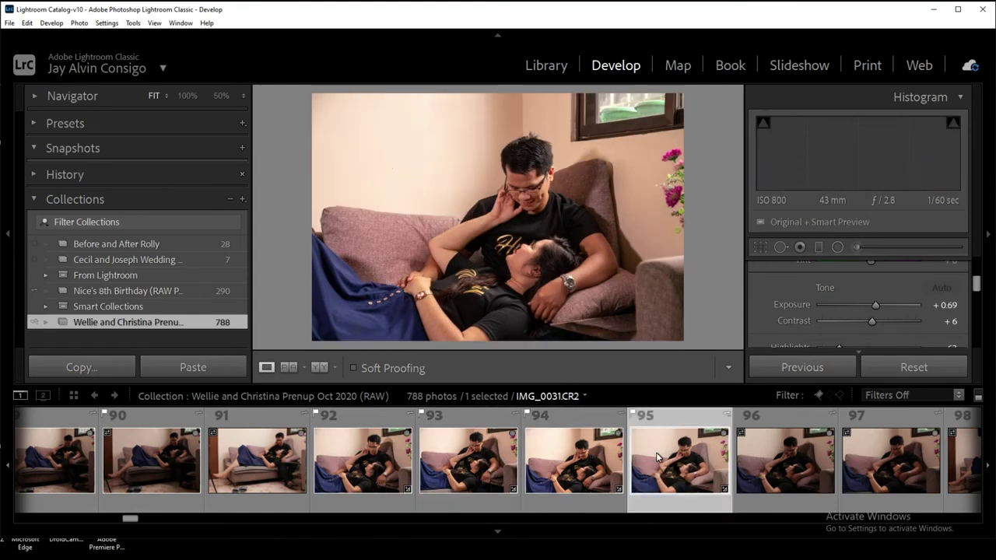
{"action": "left_click", "coordinate": [783, 460]}
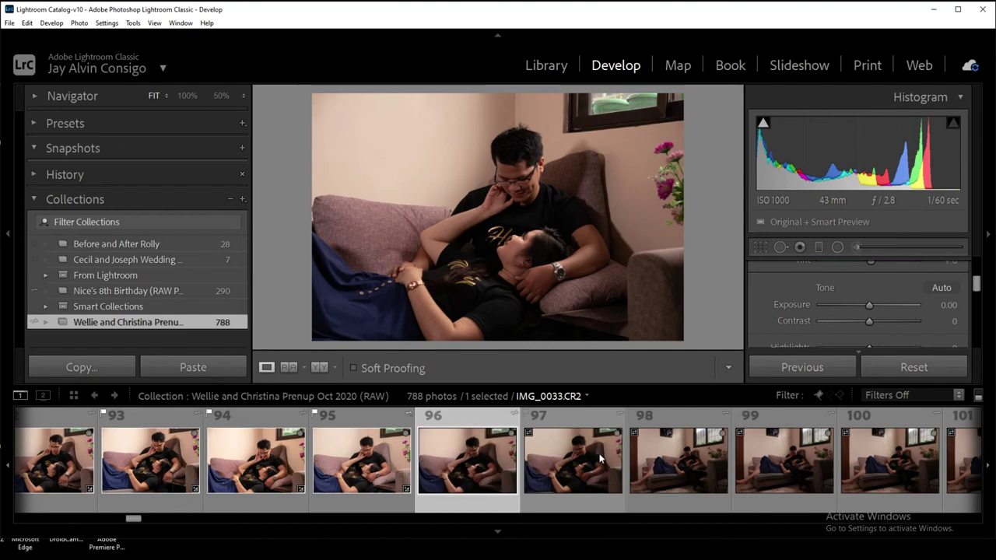
{"action": "left_click", "coordinate": [600, 459]}
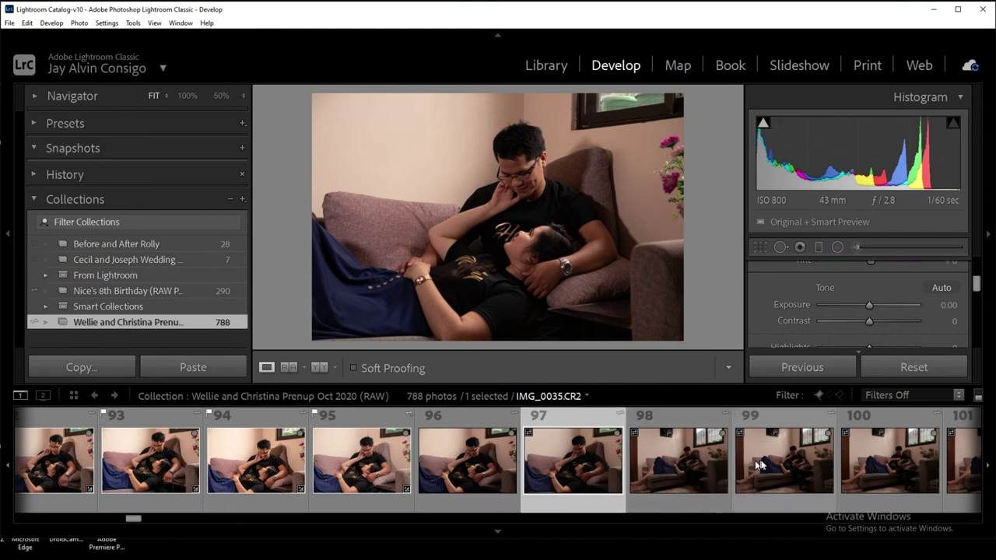
{"action": "scroll", "coordinate": [762, 465], "scroll_direction": "down", "scroll_amount": 3}
{"action": "scroll", "coordinate": [761, 465], "scroll_direction": "down", "scroll_amount": 3}
{"action": "scroll", "coordinate": [761, 465], "scroll_direction": "down", "scroll_amount": 3}
{"action": "scroll", "coordinate": [759, 465], "scroll_direction": "down", "scroll_amount": 3}
{"action": "scroll", "coordinate": [759, 464], "scroll_direction": "down", "scroll_amount": 3}
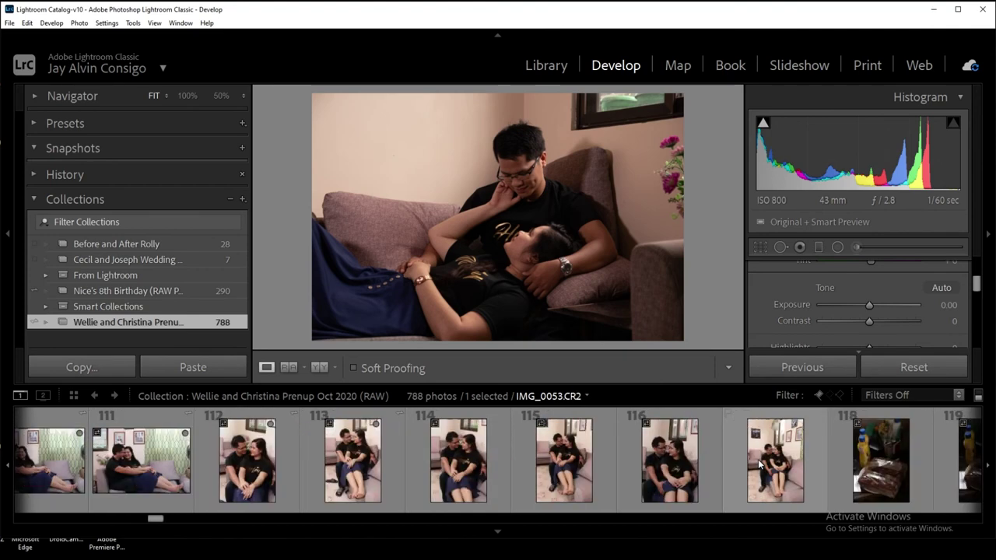
{"action": "scroll", "coordinate": [759, 465], "scroll_direction": "down", "scroll_amount": 3}
{"action": "scroll", "coordinate": [759, 465], "scroll_direction": "down", "scroll_amount": 3}
{"action": "scroll", "coordinate": [759, 465], "scroll_direction": "down", "scroll_amount": 3}
{"action": "scroll", "coordinate": [760, 464], "scroll_direction": "down", "scroll_amount": 3}
{"action": "scroll", "coordinate": [759, 464], "scroll_direction": "down", "scroll_amount": 3}
{"action": "scroll", "coordinate": [759, 464], "scroll_direction": "down", "scroll_amount": 3}
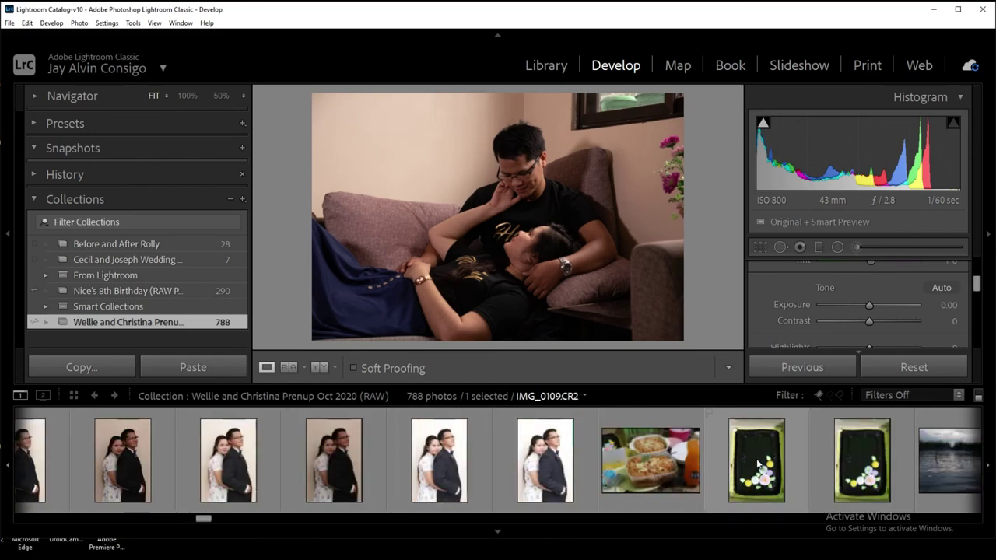
{"action": "scroll", "coordinate": [757, 464], "scroll_direction": "up", "scroll_amount": 3}
{"action": "scroll", "coordinate": [755, 462], "scroll_direction": "up", "scroll_amount": 3}
{"action": "scroll", "coordinate": [753, 459], "scroll_direction": "up", "scroll_amount": 3}
{"action": "scroll", "coordinate": [751, 455], "scroll_direction": "up", "scroll_amount": 3}
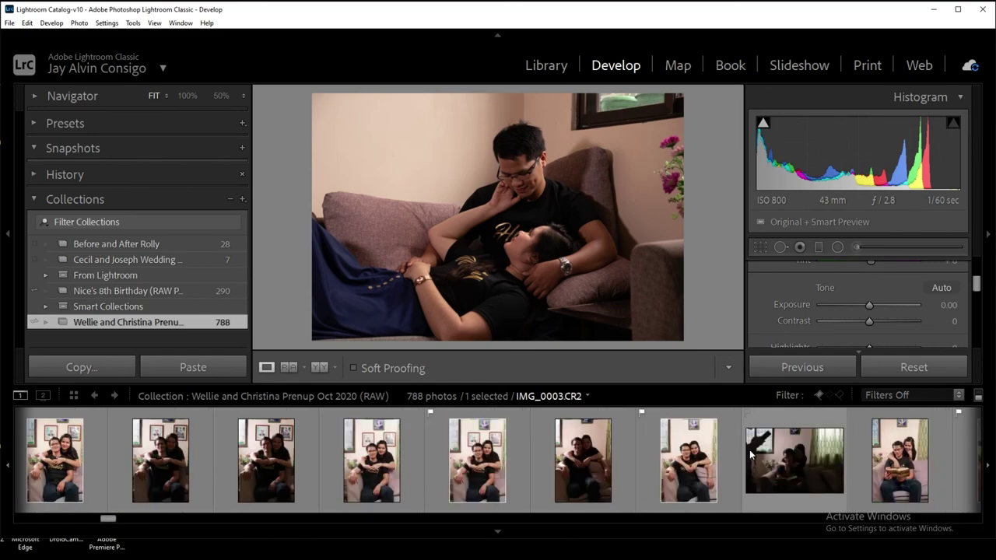
{"action": "scroll", "coordinate": [749, 452], "scroll_direction": "up", "scroll_amount": 3}
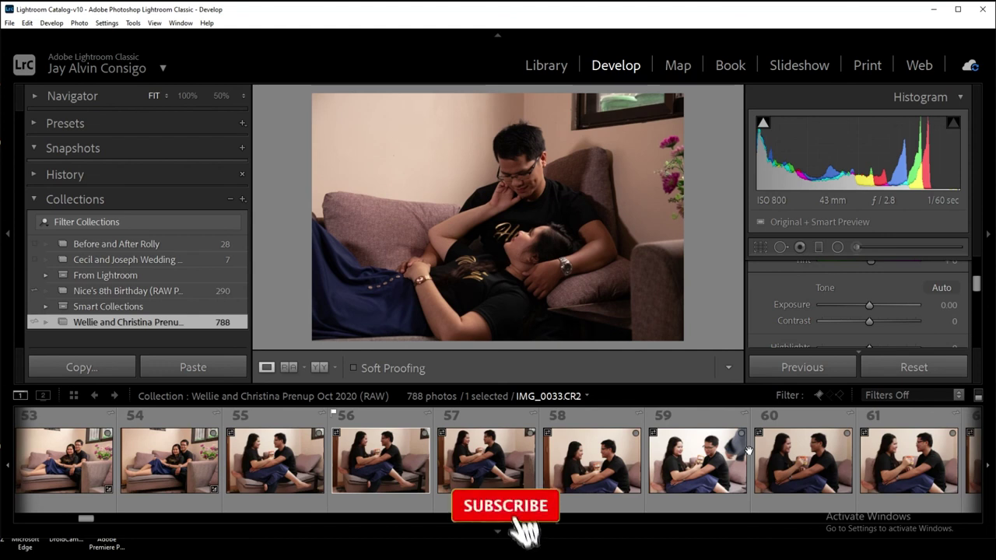